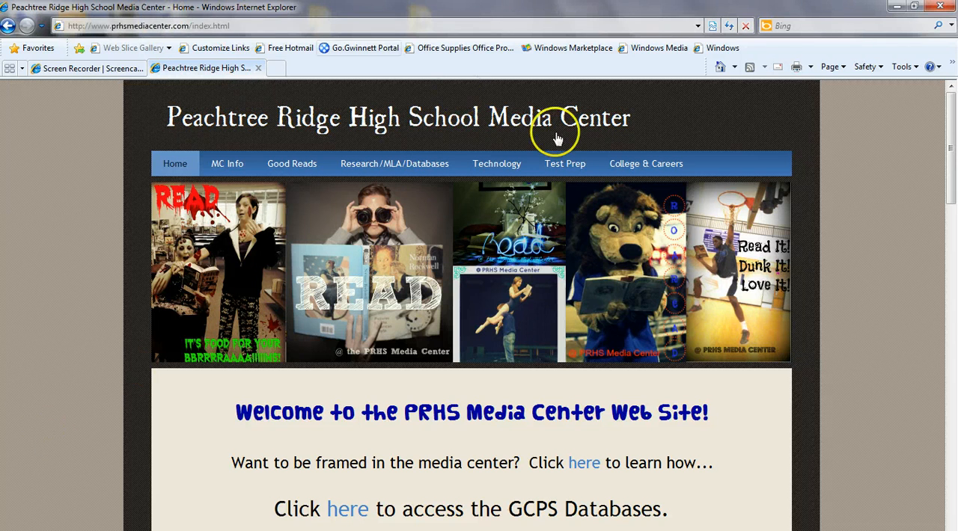
Open the media center's Tutorials page from the Technology menu and scroll down to the Windows Photostory 3 section.
mouse_move(544, 159)
mouse_move(498, 164)
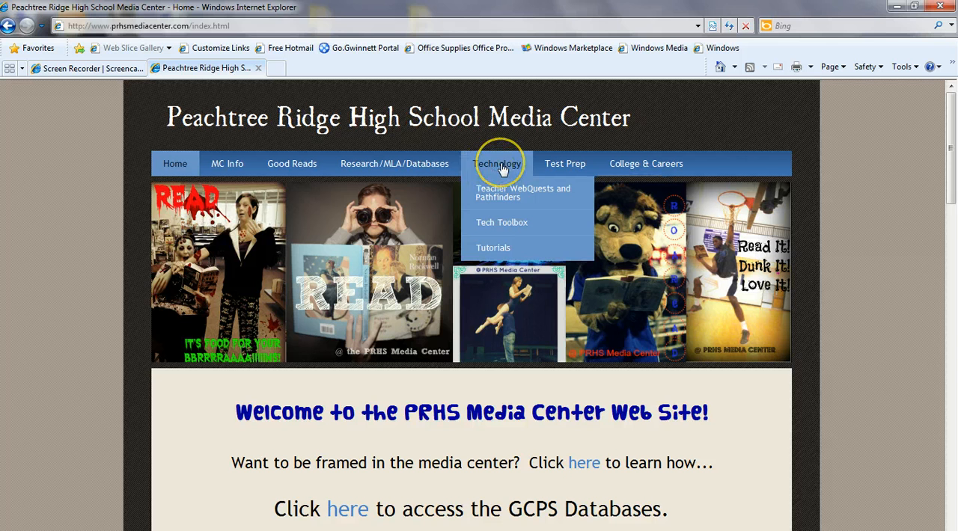
left_click(514, 250)
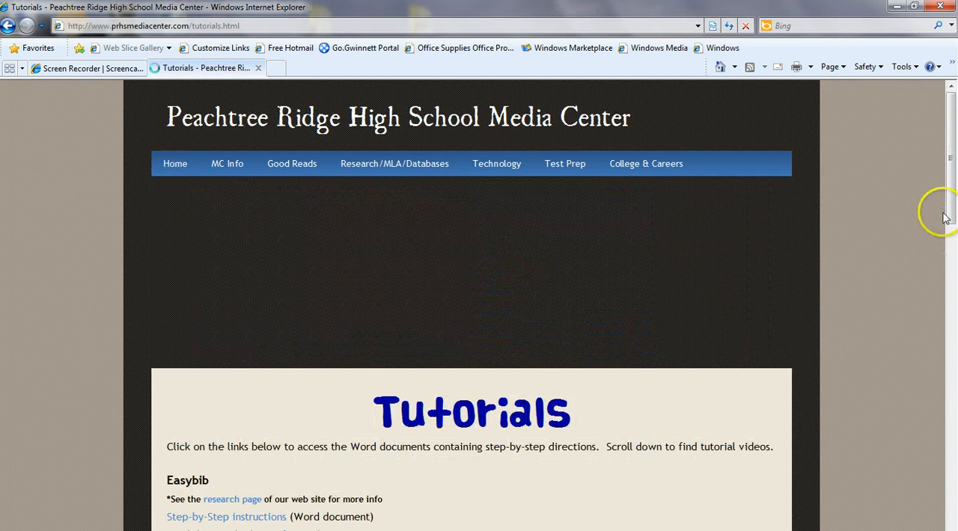
left_click_drag(944, 217, 944, 323)
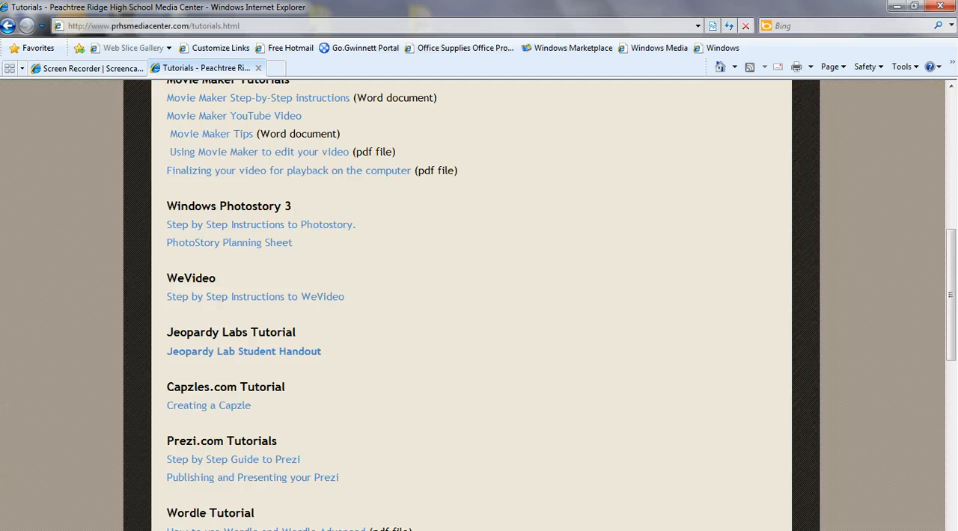
Launch Photo Story 3 for Windows from All Programs and close the photo viewer window that appeared.
key("super")
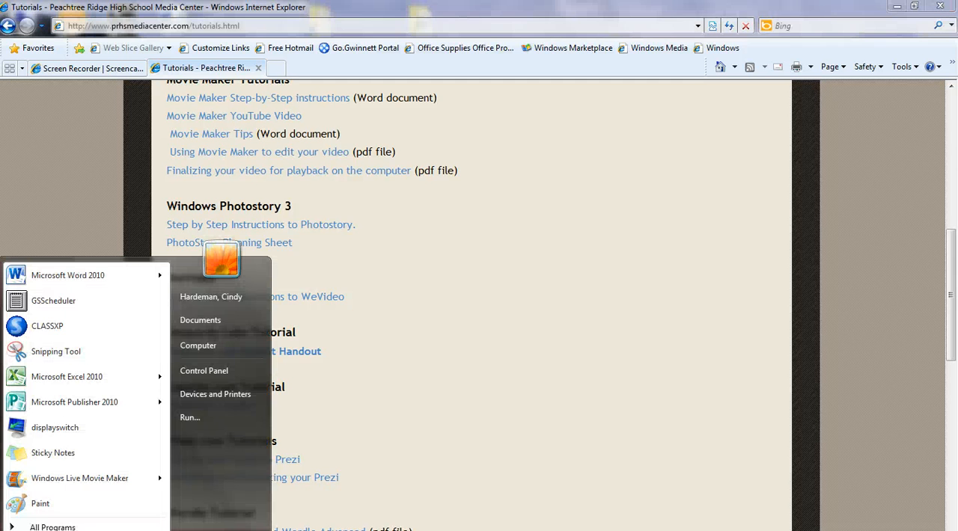
left_click(52, 526)
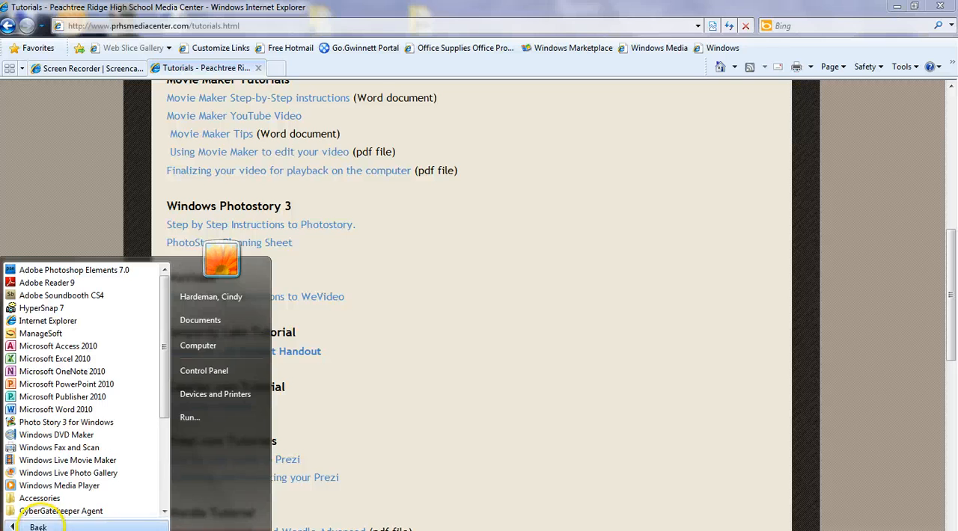
left_click(45, 423)
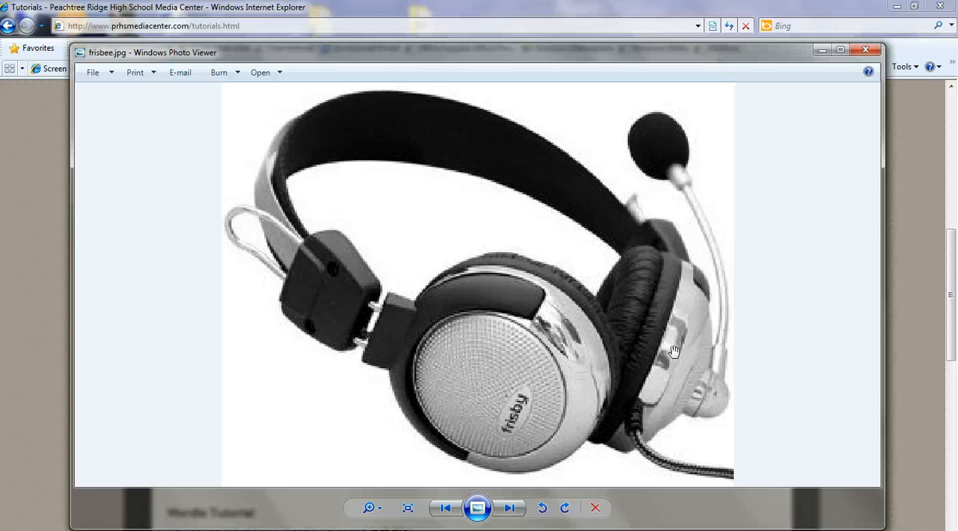
left_click(866, 51)
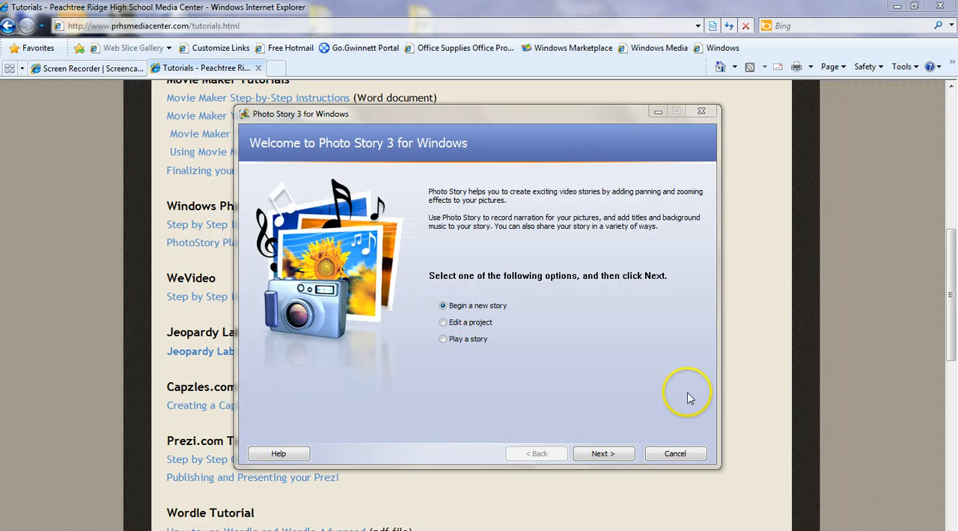
Begin a new story and open the picture import browser.
left_click(612, 455)
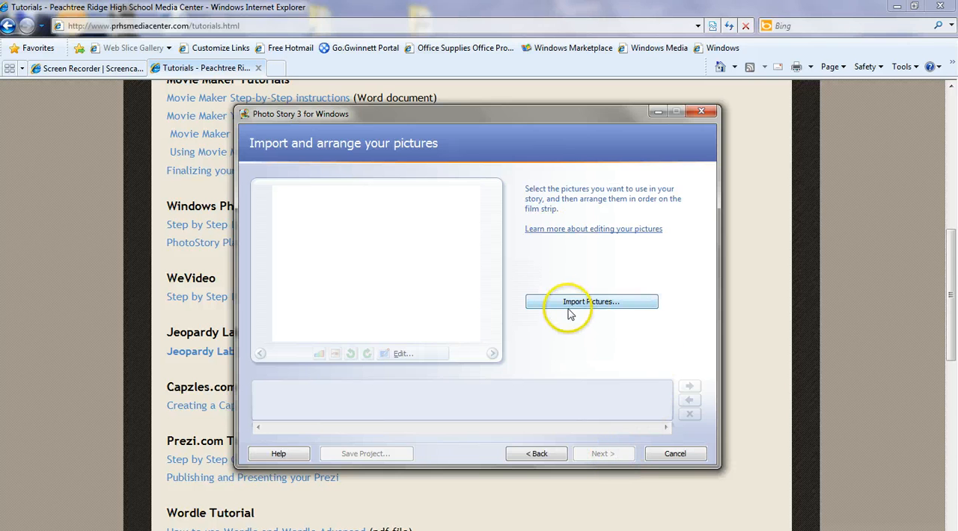
left_click(544, 300)
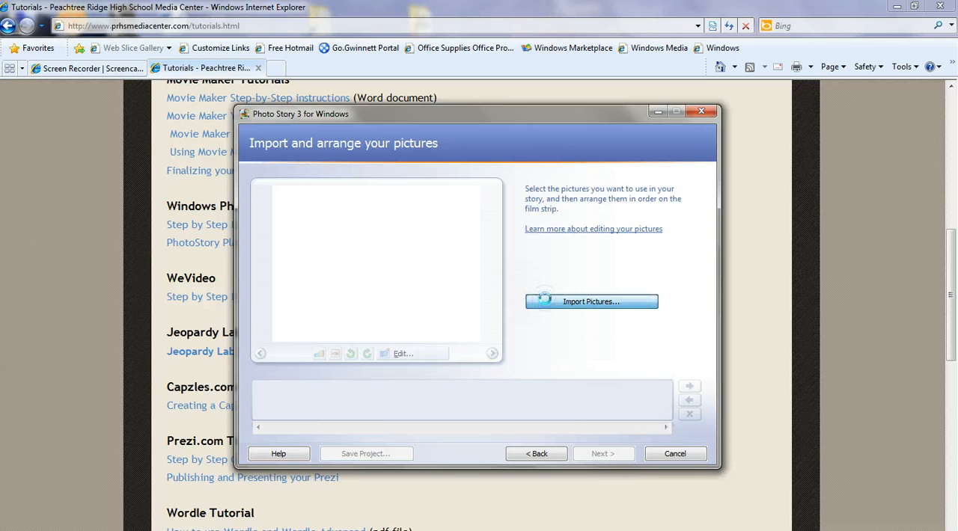
Browse to Shared (S:) > Staff > Teachers and Staff > Departments > Media Center > Photostory pics.
left_click_drag(405, 252, 403, 336)
left_click(332, 327)
left_click(452, 340)
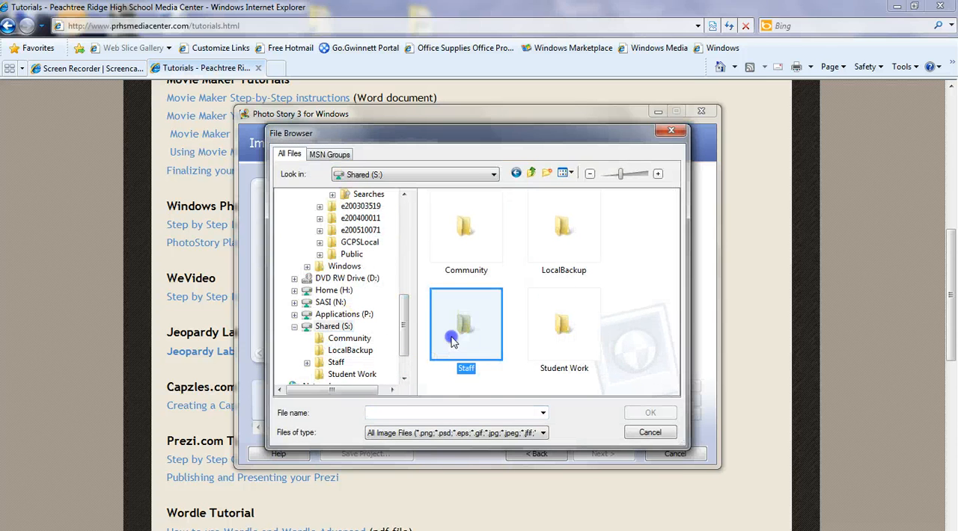
double_click(452, 340)
left_click_drag(675, 241, 676, 301)
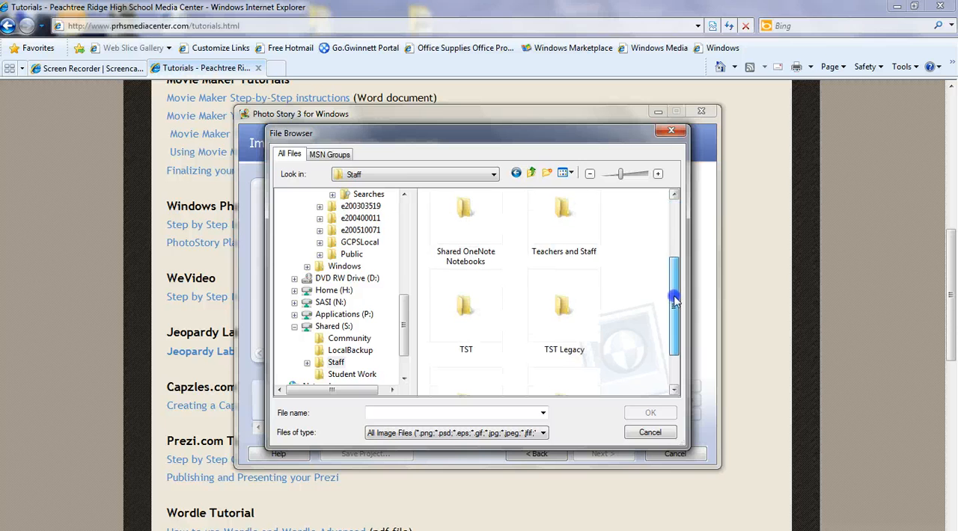
double_click(542, 225)
double_click(465, 254)
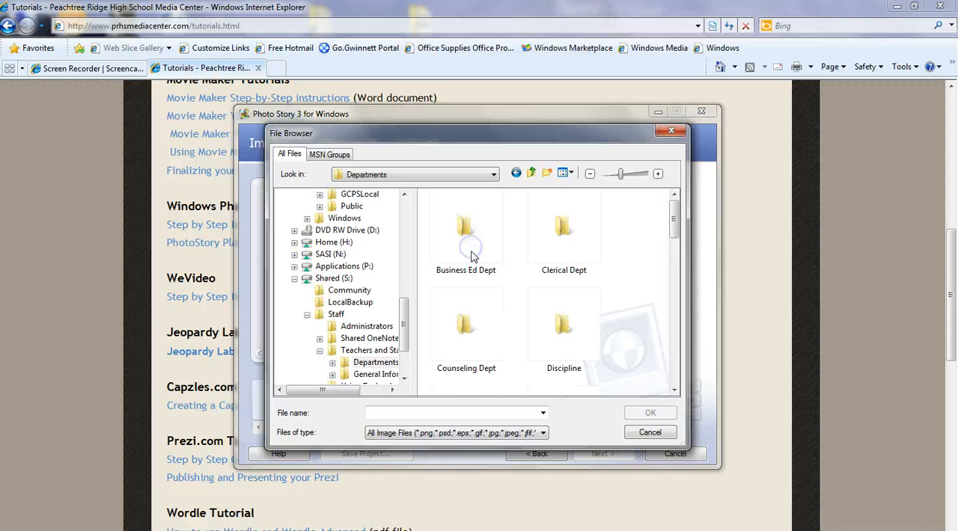
left_click_drag(676, 217, 673, 306)
double_click(491, 310)
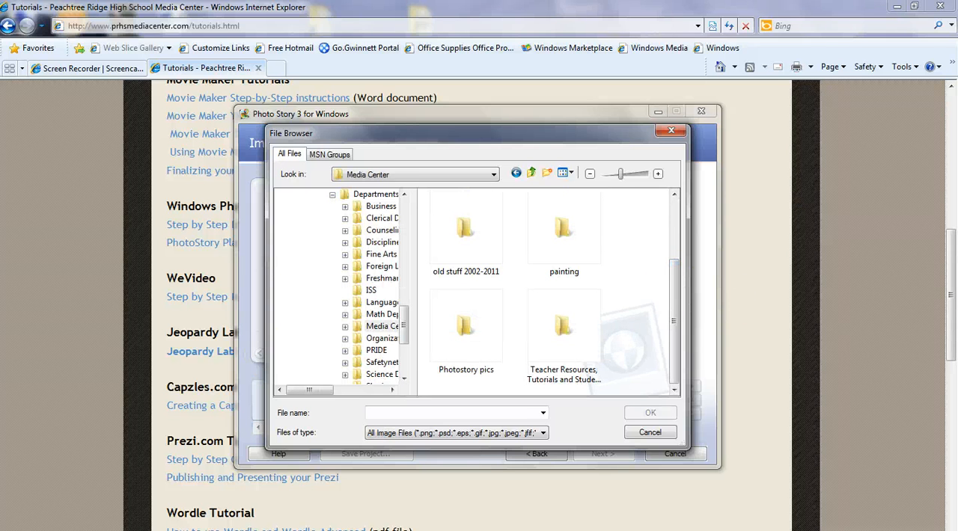
double_click(465, 325)
Select all pictures in the Photostory pics folder and import them into the story.
left_click_drag(675, 235, 675, 210)
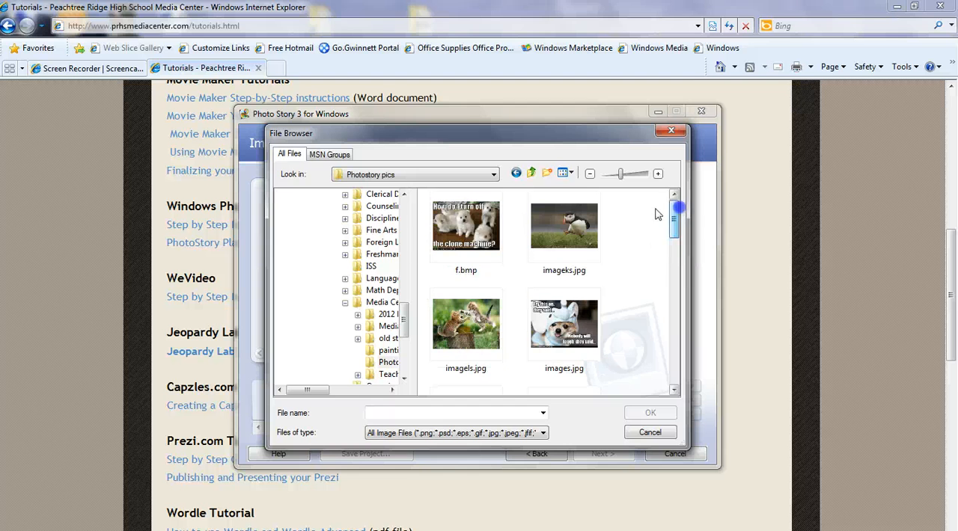
left_click(470, 235)
left_click(465, 326, "ctrl")
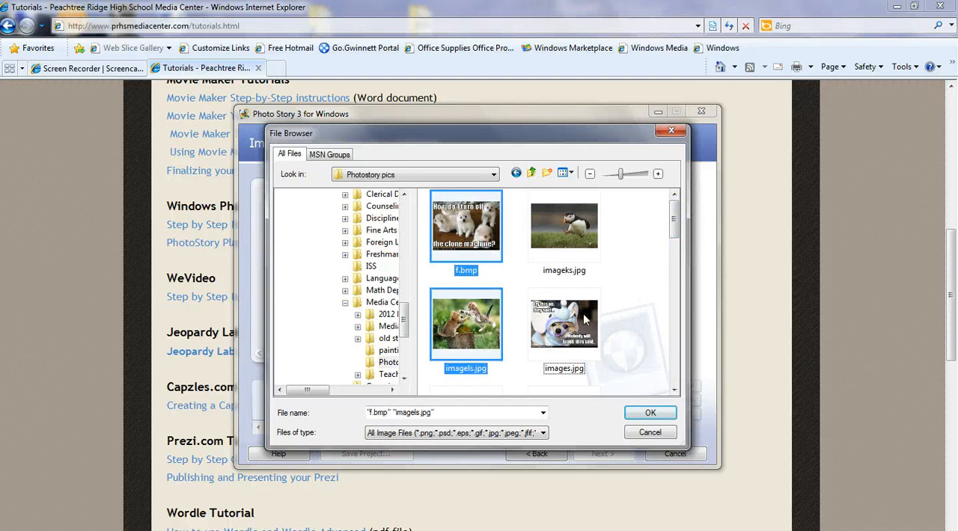
scroll(617, 308, "down", 5)
left_click(561, 290, "shift")
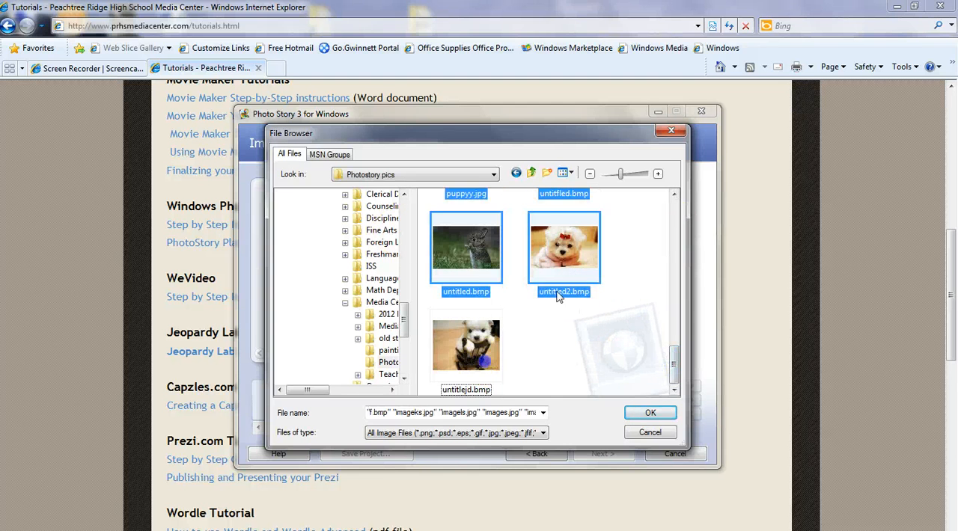
left_click(650, 413)
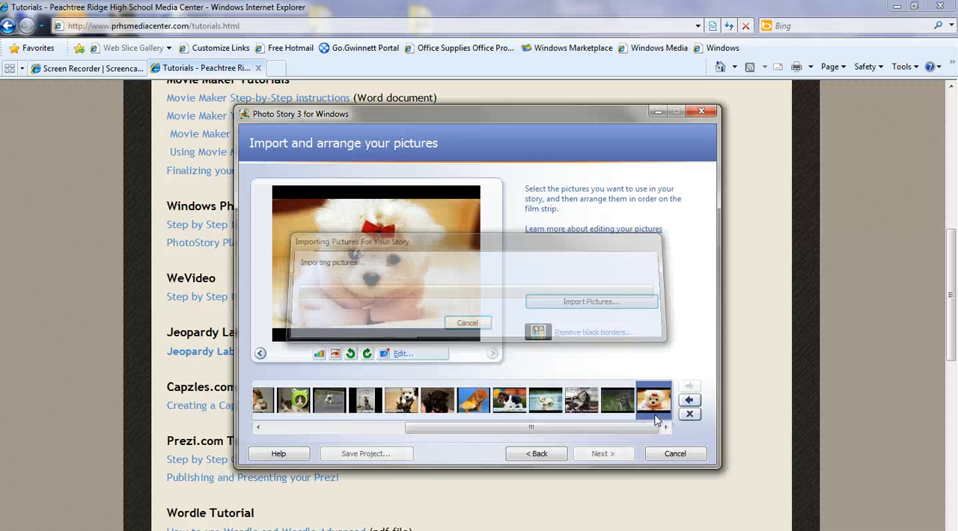
Try to remove black borders from all pictures, closing the analysis dialog.
left_click_drag(439, 428, 219, 434)
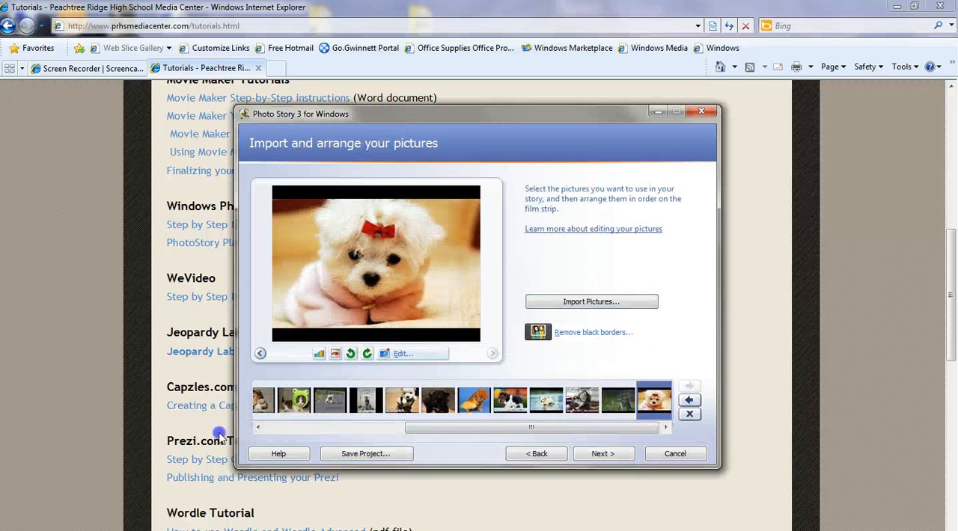
left_click_drag(437, 427, 274, 433)
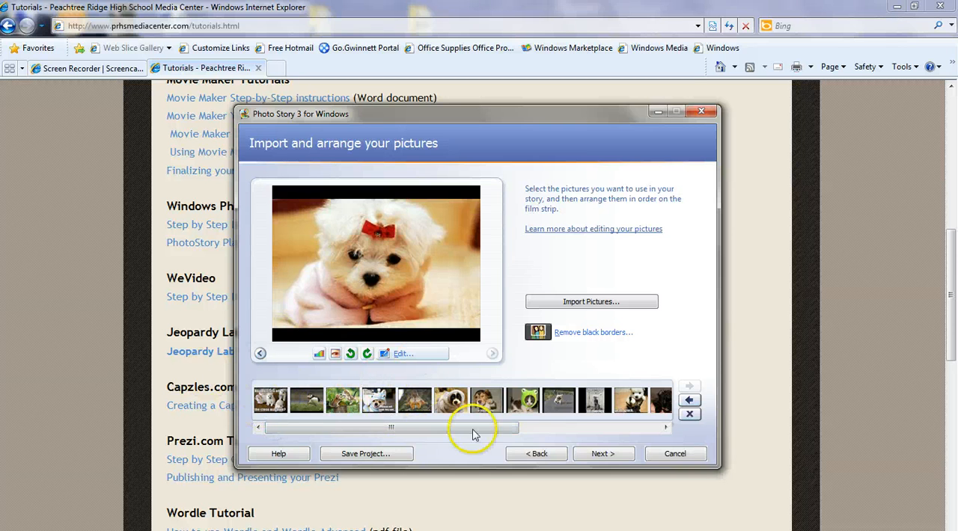
left_click(576, 335)
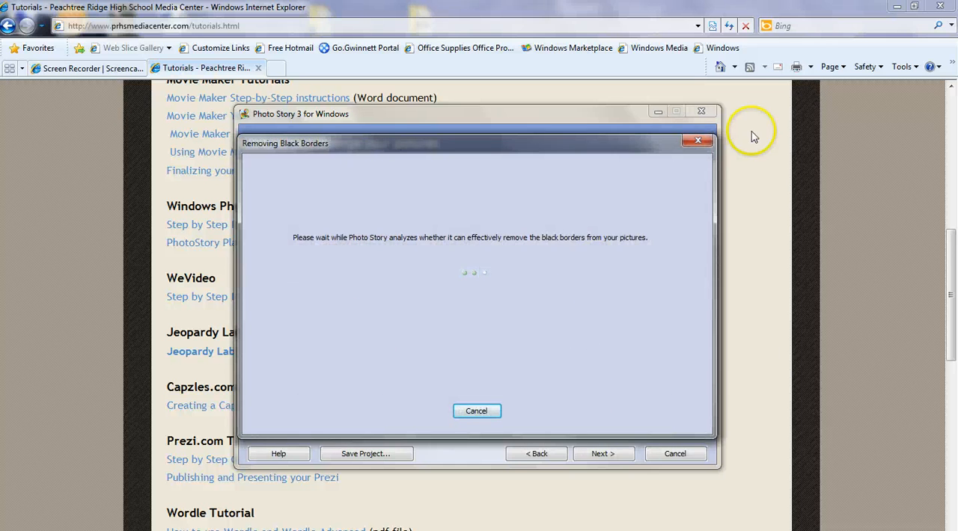
left_click(697, 140)
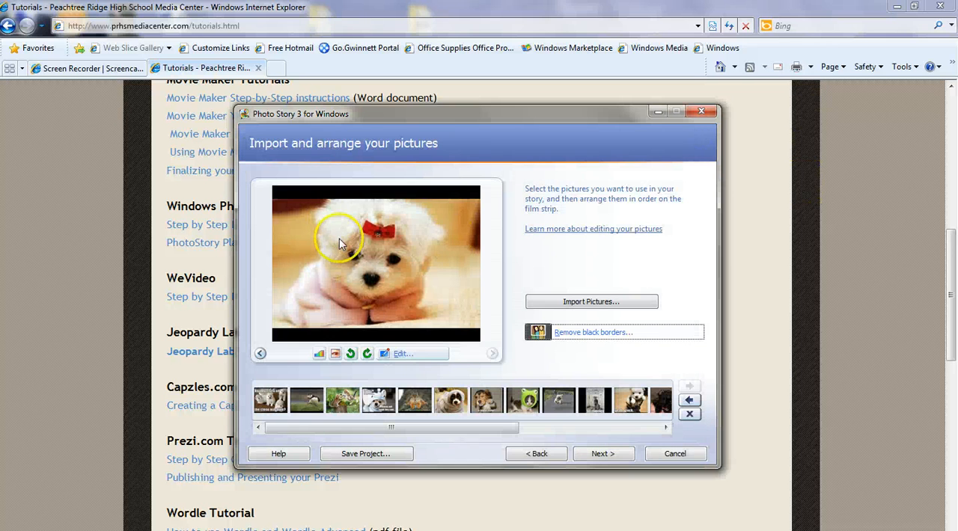
Rotate the puppy picture counterclockwise four times, a full turn back to its original orientation.
left_click(350, 354)
left_click(351, 355)
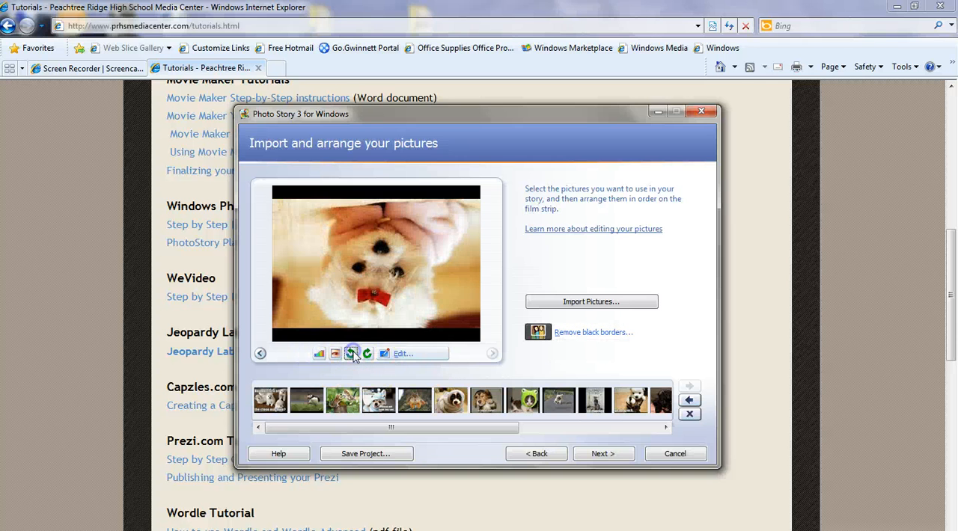
left_click(352, 355)
left_click(352, 354)
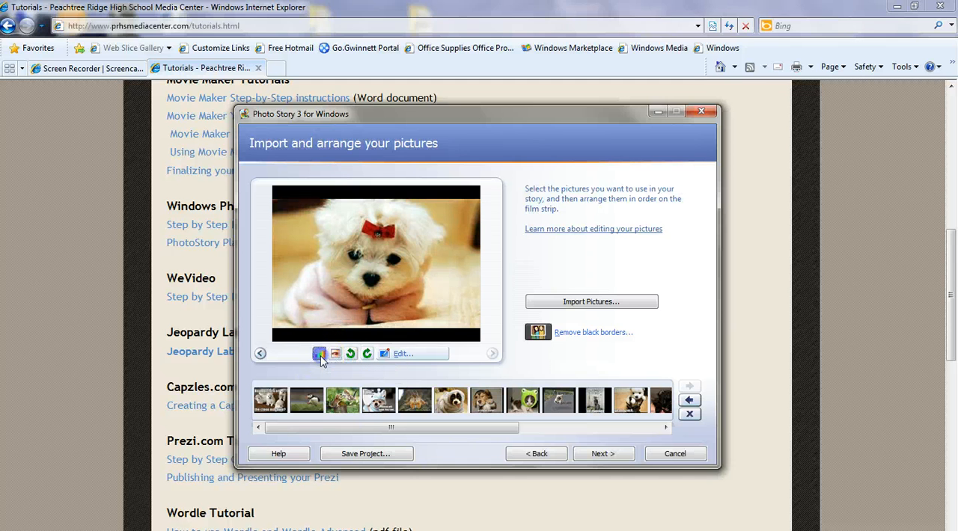
Apply automatic color and contrast correction to each of the first four pictures in the film strip.
left_click(318, 354)
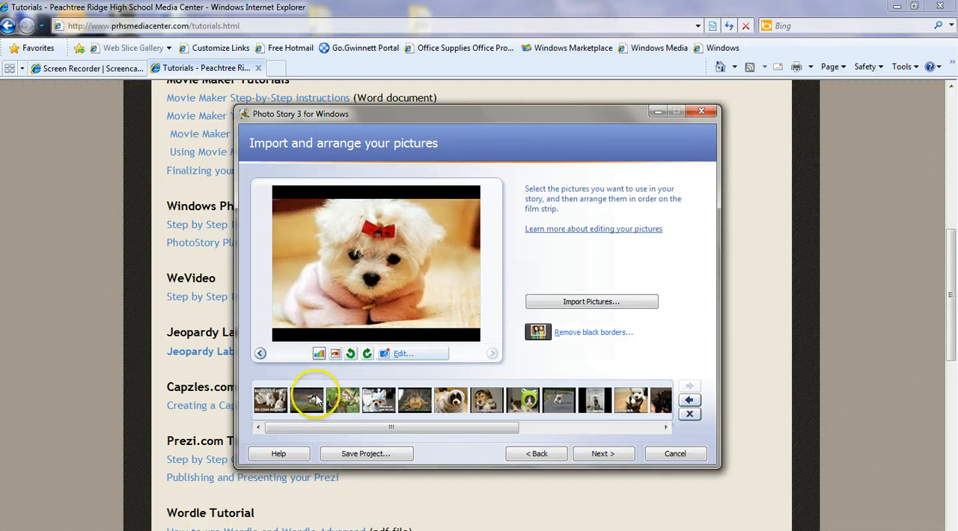
left_click(313, 399)
left_click(318, 355)
left_click(344, 401)
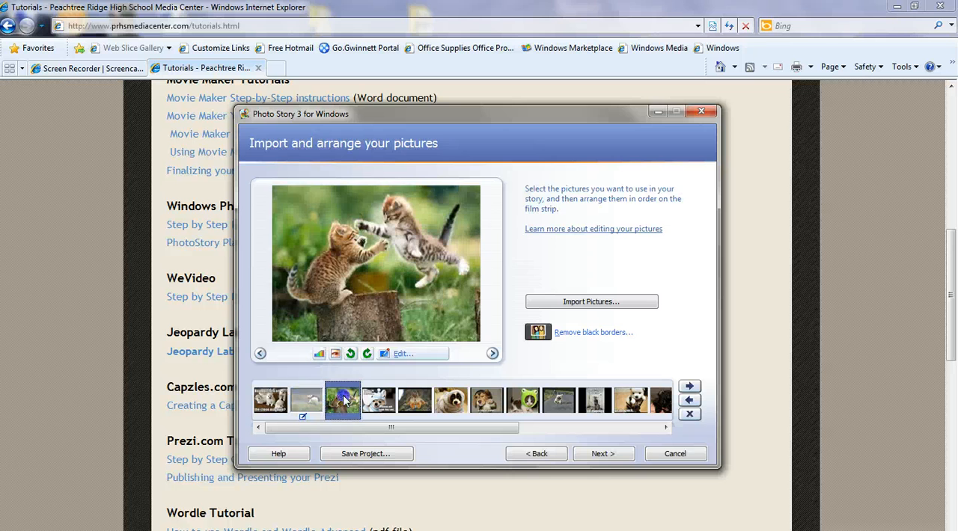
left_click(319, 355)
left_click(378, 400)
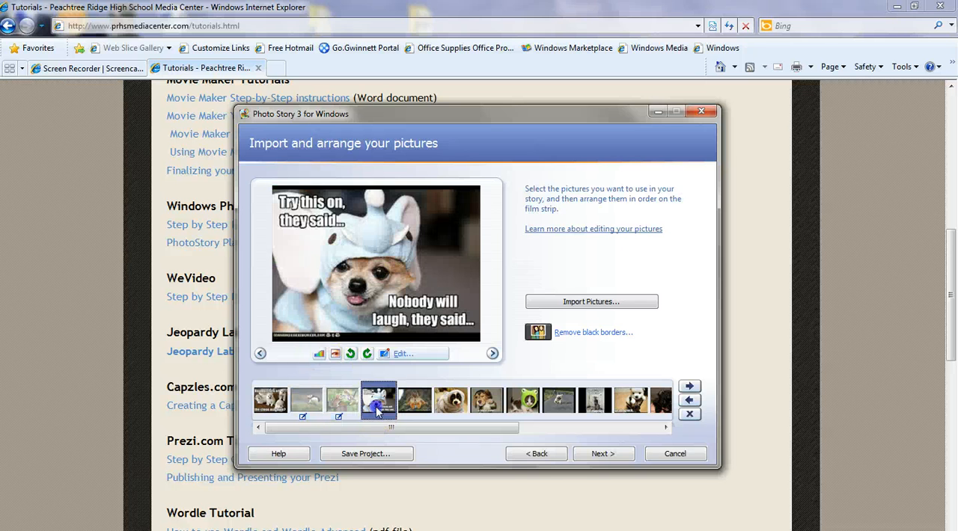
left_click(319, 354)
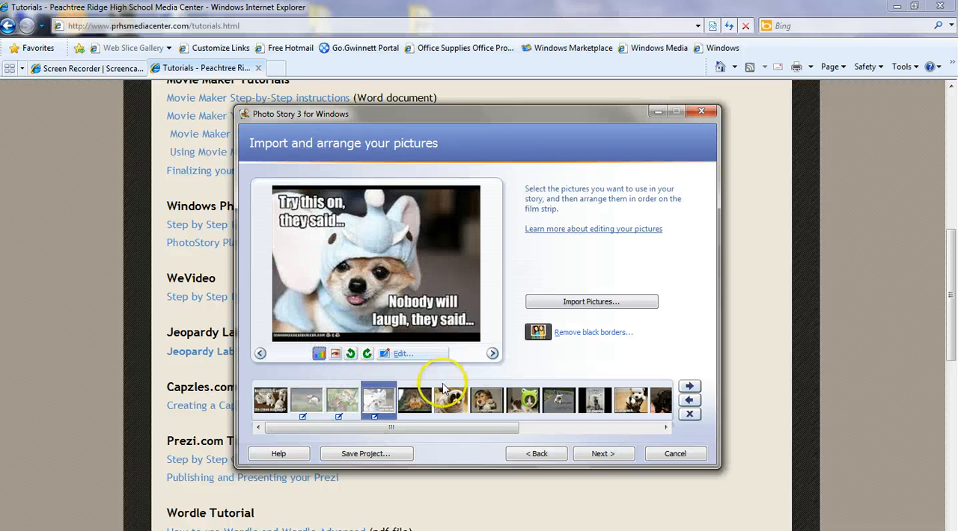
Edit the 'Try this on' picture and crop it to about 241 x 181 pixels.
left_click(418, 356)
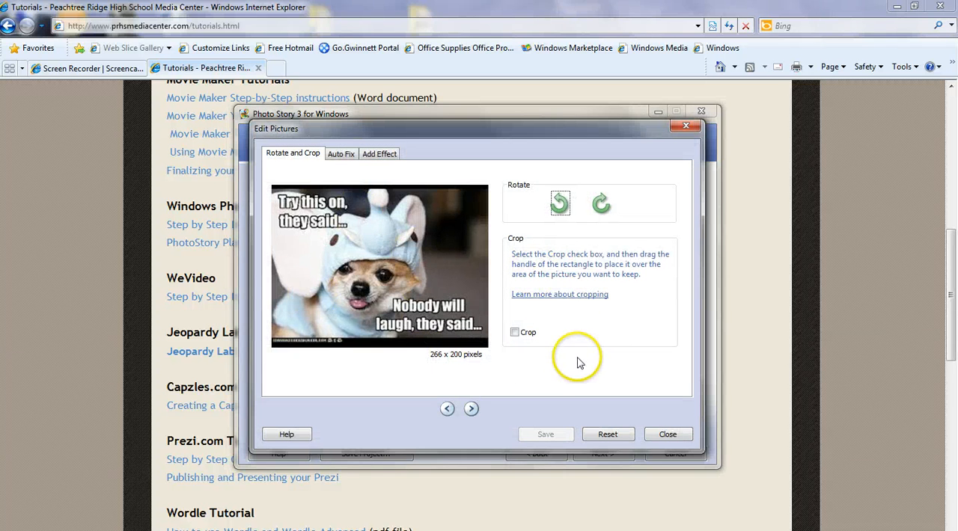
left_click(515, 332)
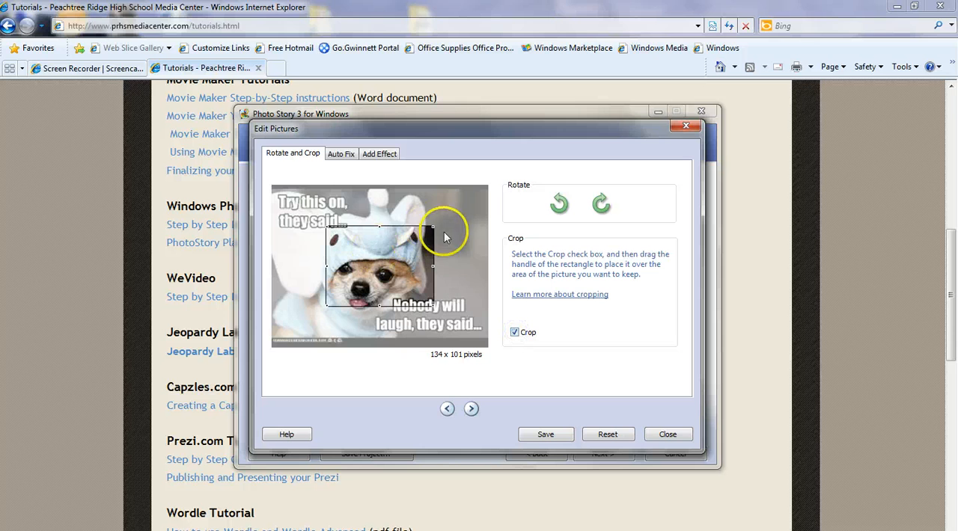
left_click_drag(434, 225, 487, 185)
left_click_drag(326, 306, 272, 346)
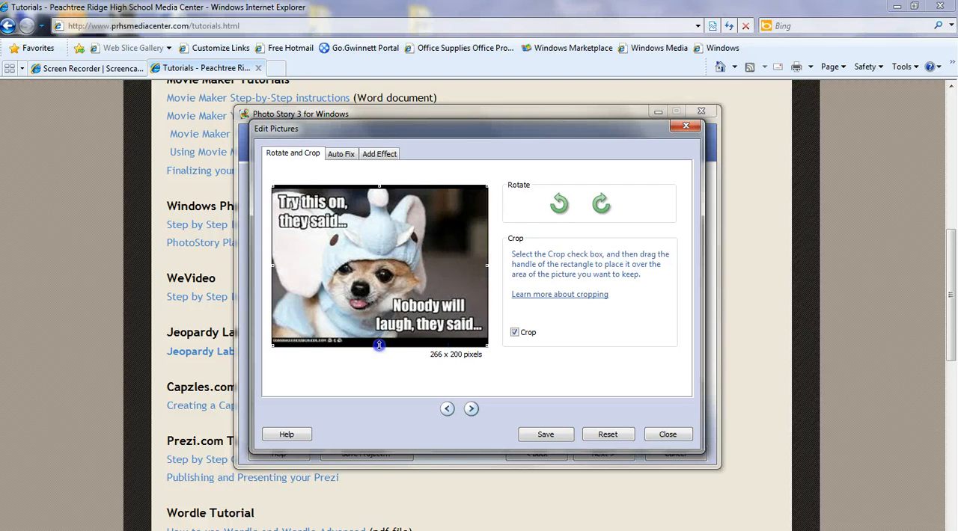
left_click_drag(379, 345, 379, 330)
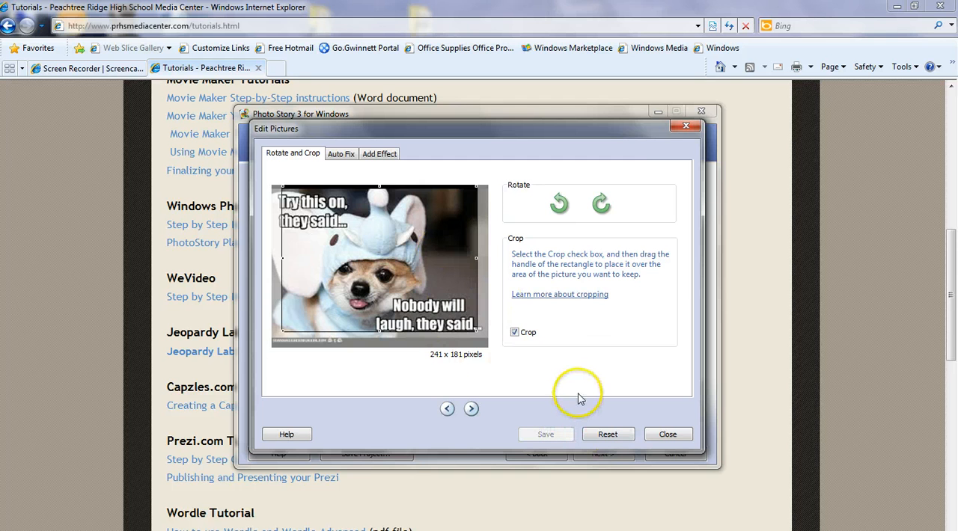
Turn on Correct Contrast in the picture's Auto Fix settings.
left_click(335, 155)
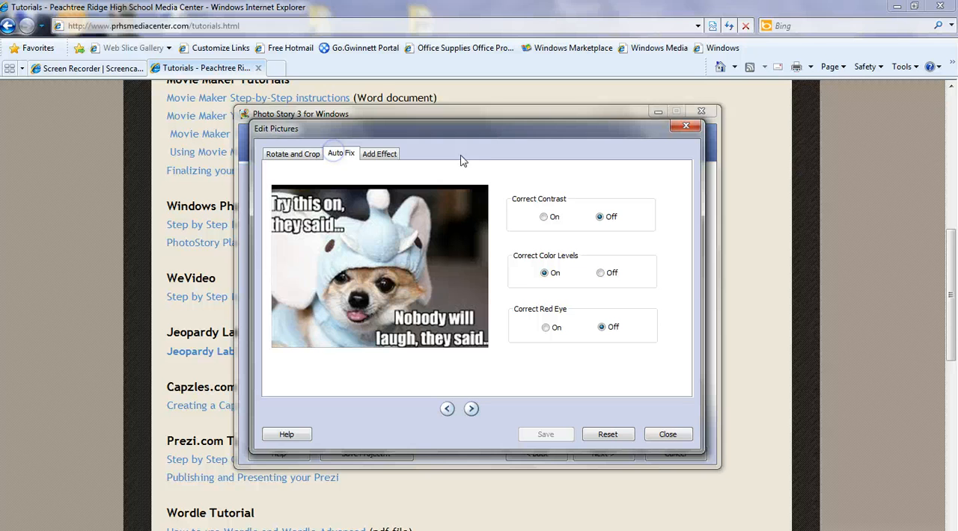
left_click(546, 217)
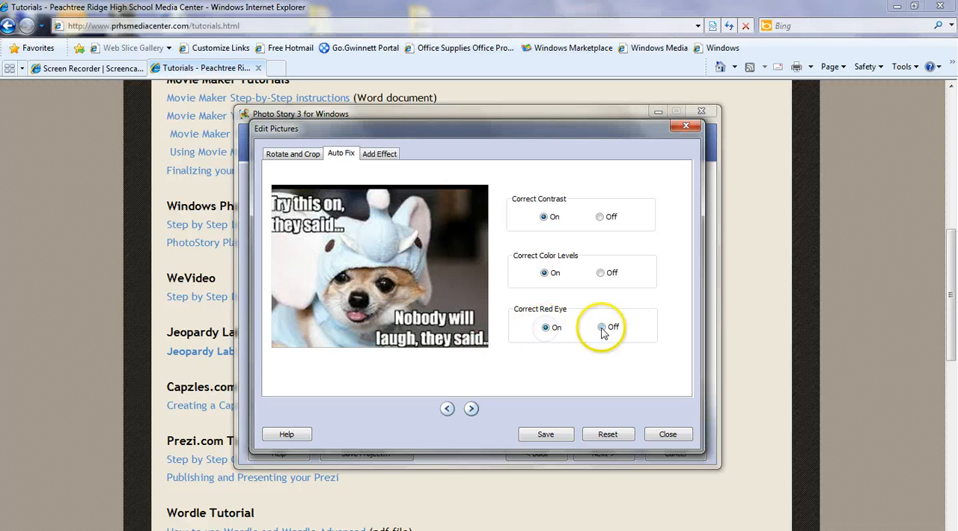
Preview the Chalk and Charcoal, Black and White, Negative, Washout and Water Color effects on the 'Try this on' picture.
left_click(374, 155)
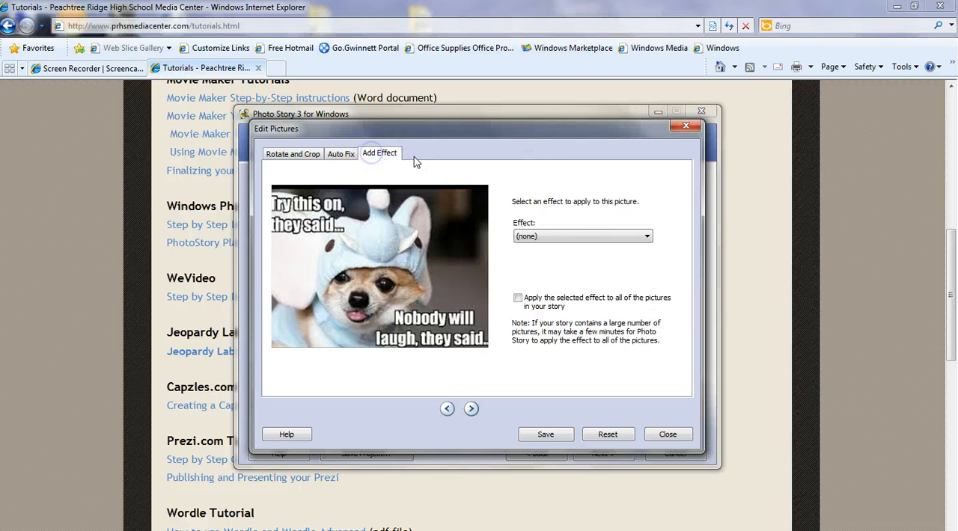
left_click(573, 236)
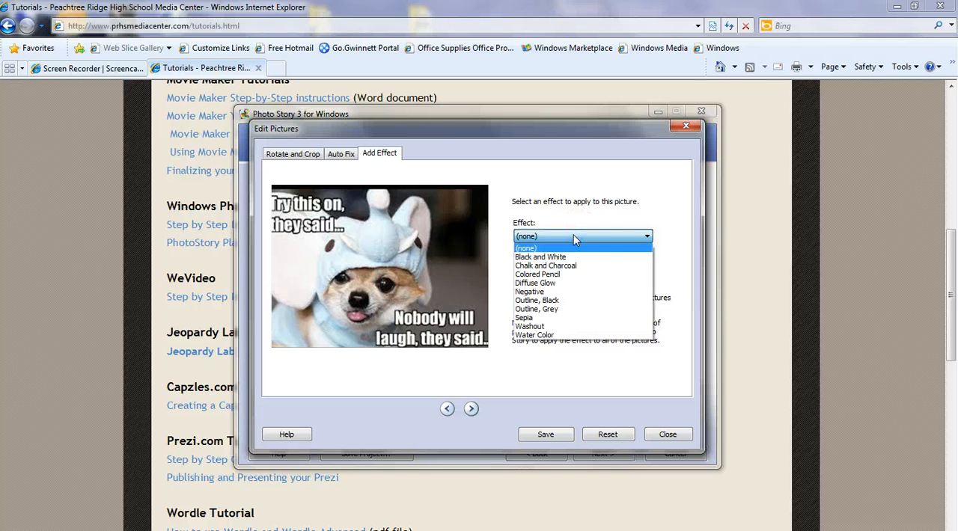
left_click(591, 265)
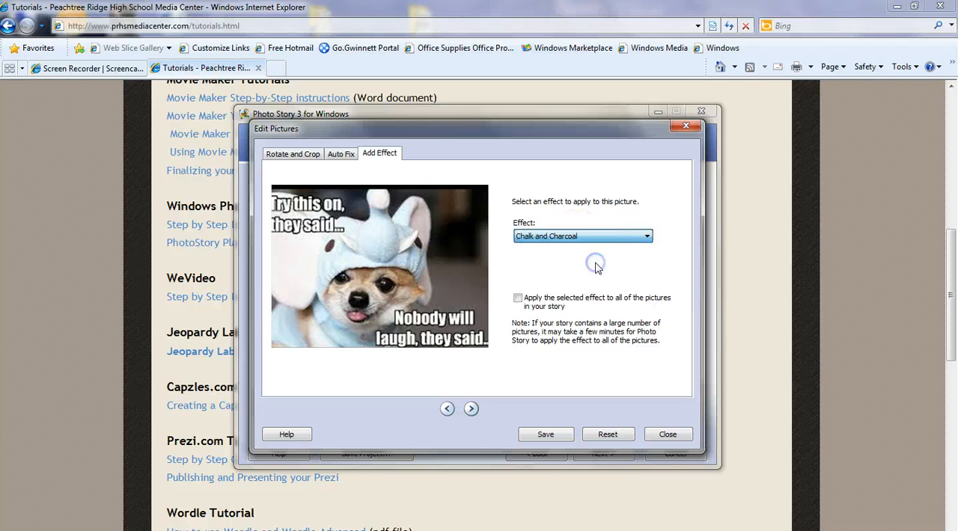
left_click(528, 237)
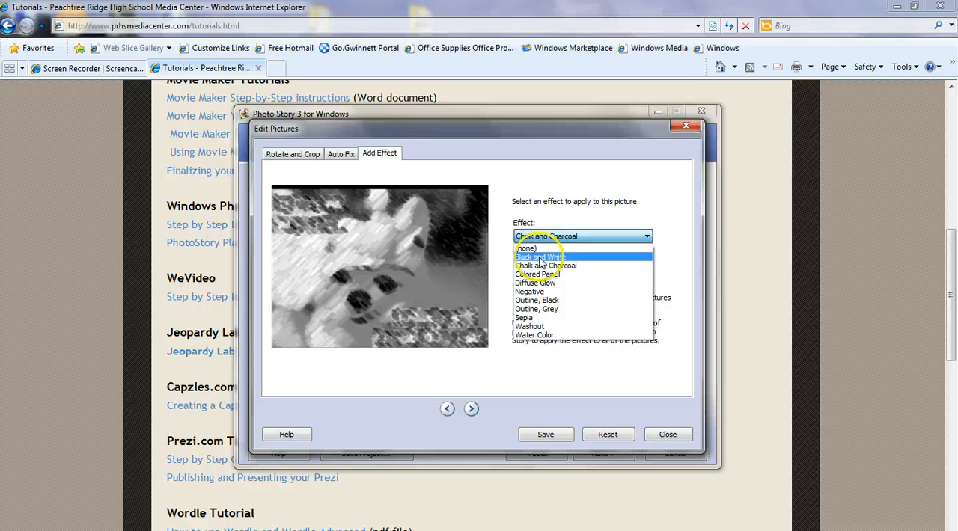
left_click(538, 256)
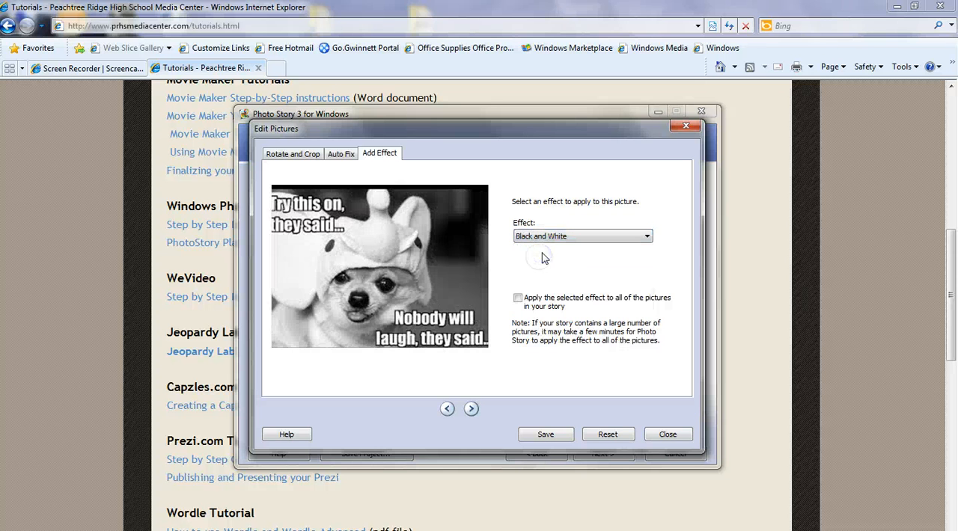
left_click(562, 236)
left_click(545, 292)
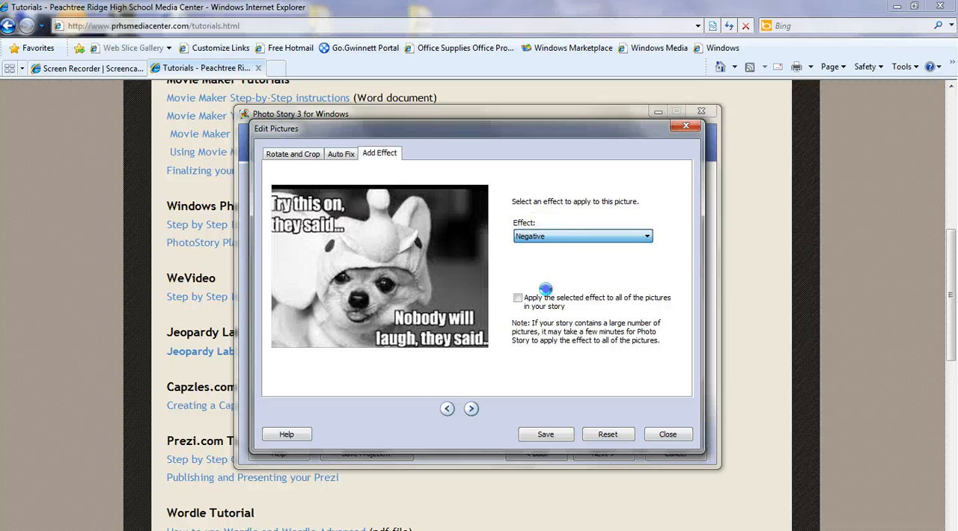
left_click(549, 236)
left_click(530, 327)
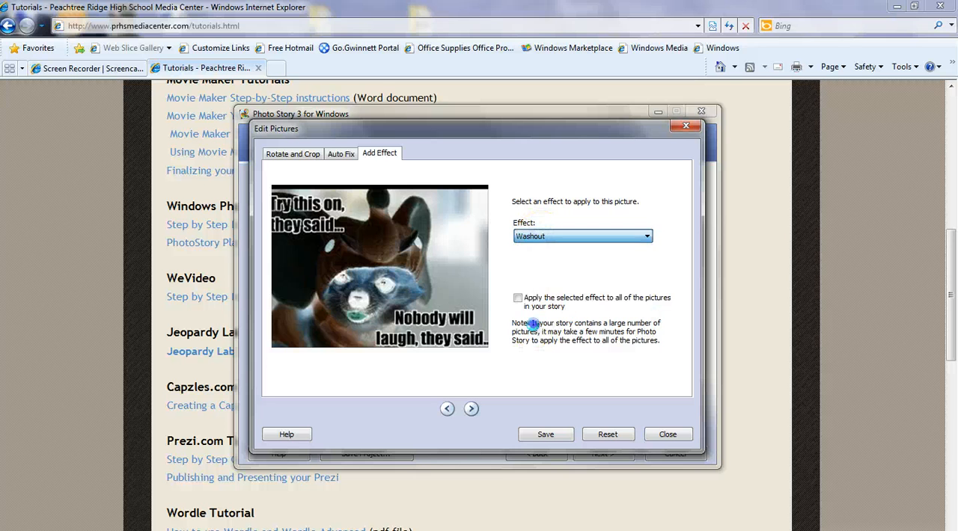
left_click(551, 237)
left_click(545, 335)
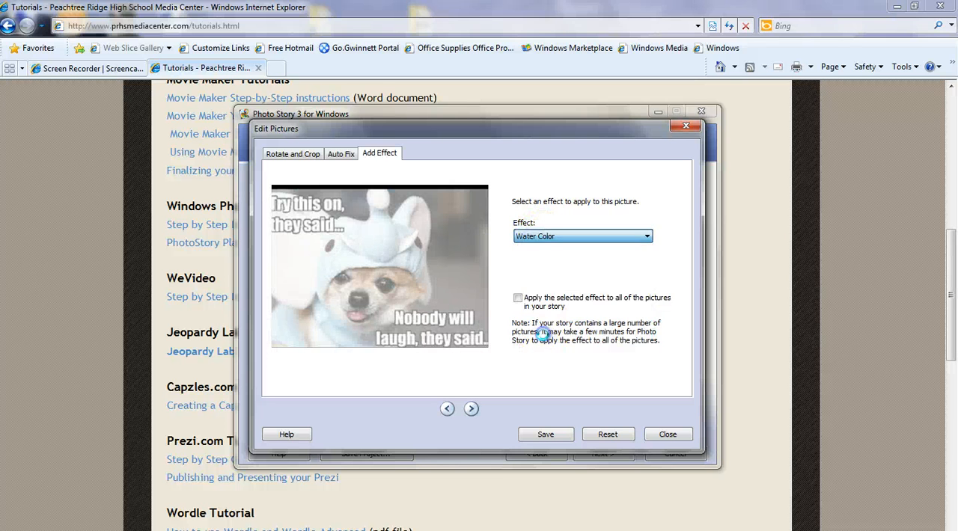
Apply the Sepia effect to the 'Try this on' picture.
left_click(578, 236)
left_click(532, 318)
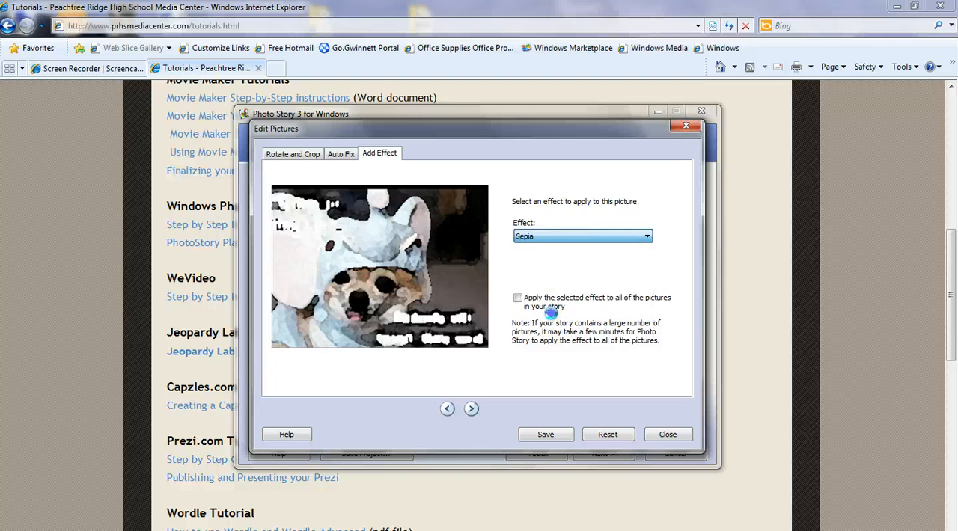
left_click(552, 237)
left_click(500, 273)
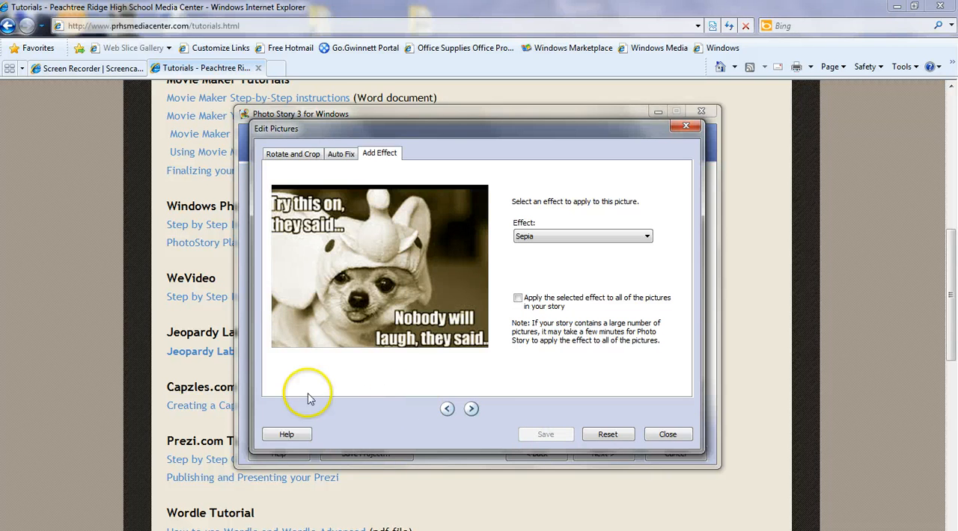
Move to the squirrel picture and apply the Outline, Black effect.
left_click(471, 408)
left_click(602, 236)
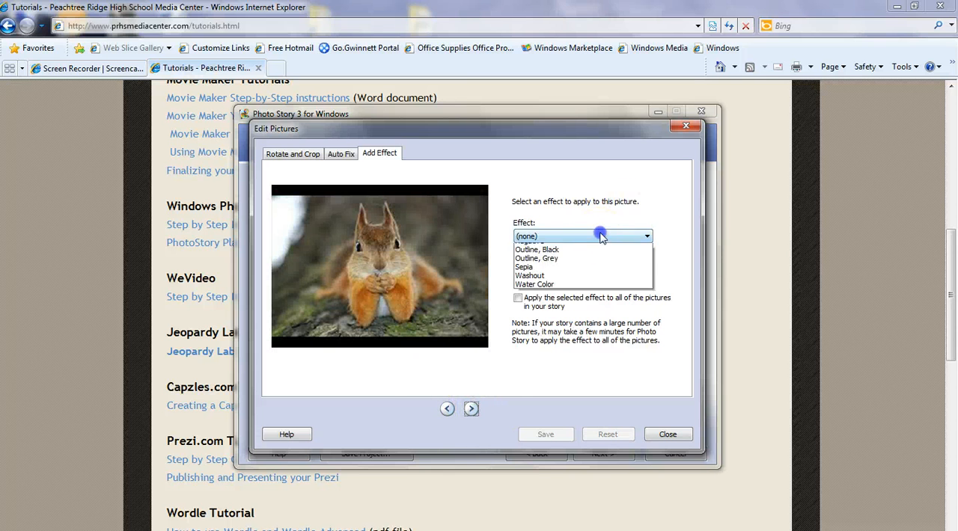
left_click(561, 300)
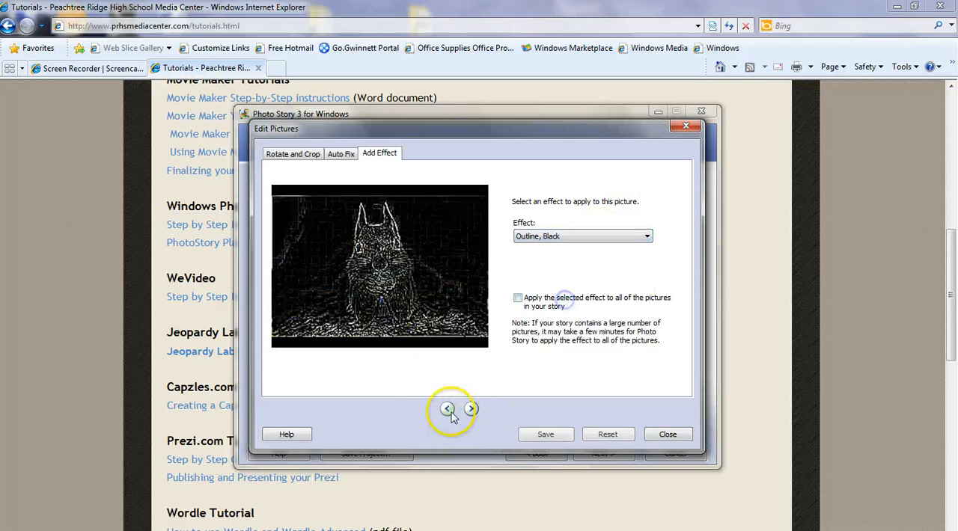
Move to the puppy-in-blanket picture, apply the Diffuse Glow effect, save the edits and close the editor.
left_click(471, 410)
left_click(449, 346)
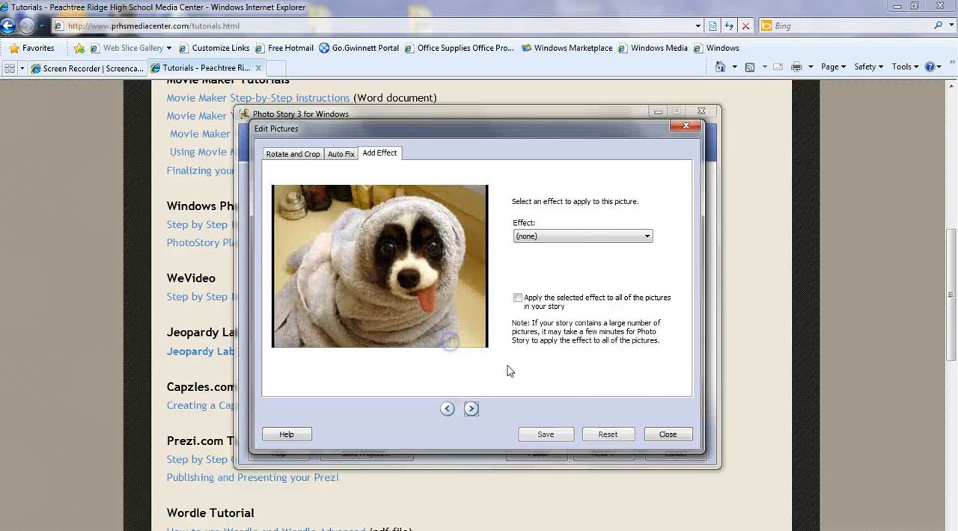
left_click(558, 236)
left_click(599, 277)
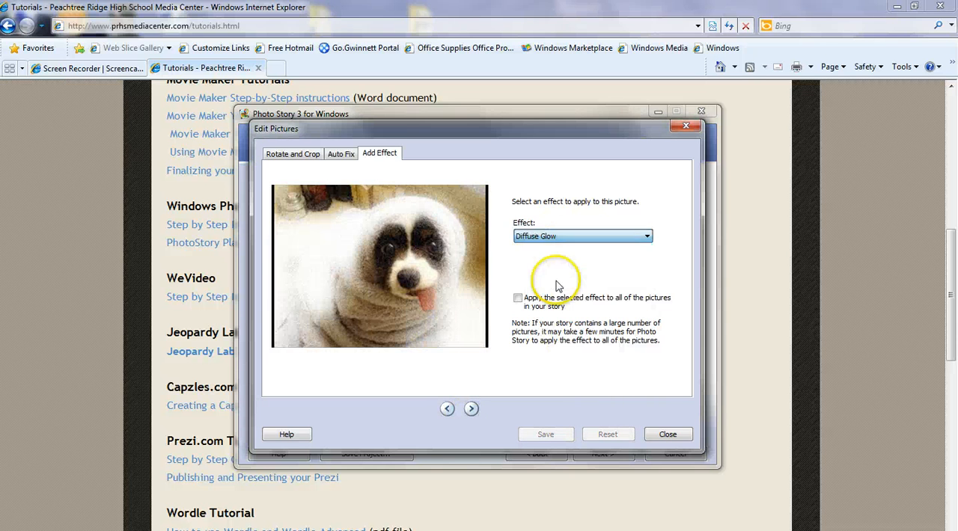
left_click(546, 434)
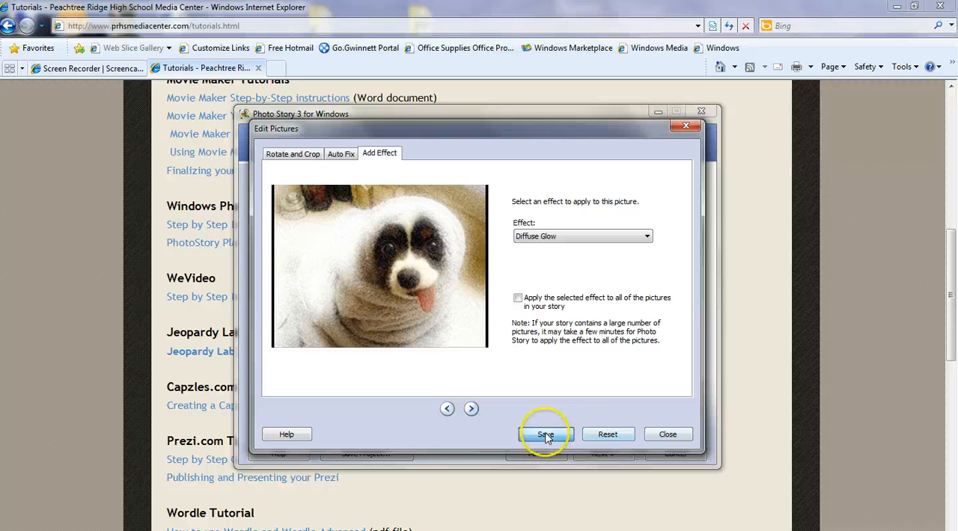
left_click(668, 436)
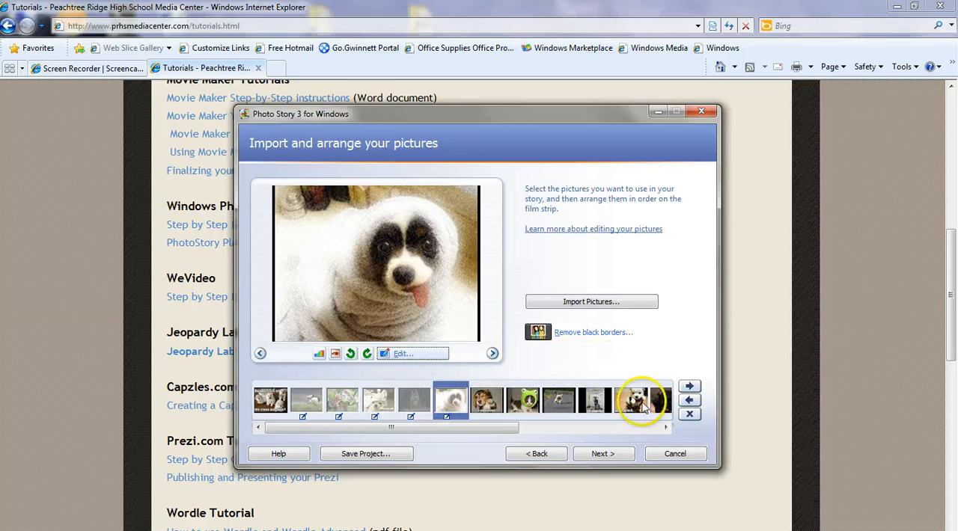
Continue to the title page, select the kittens picture and enter the title 'Look at these cute cats!'.
left_click(608, 458)
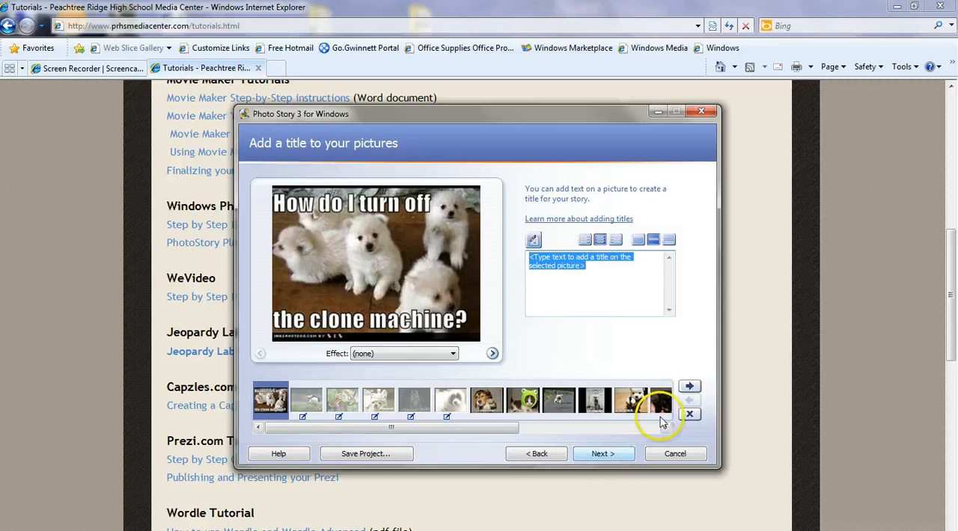
left_click(313, 404)
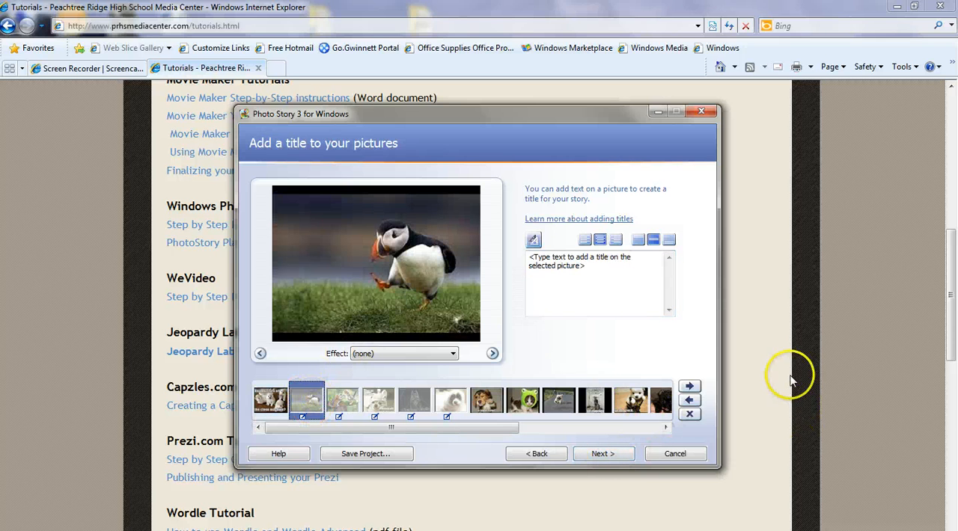
left_click(342, 400)
left_click(582, 267)
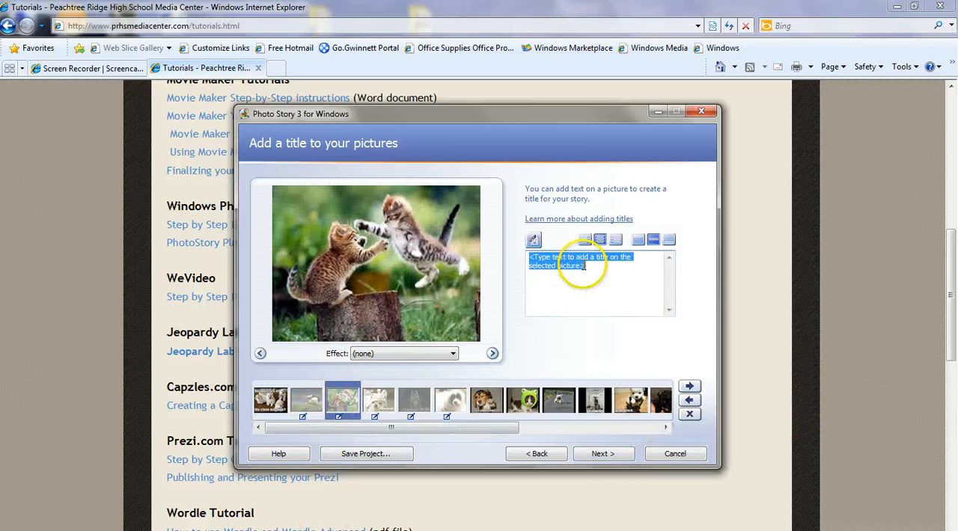
type("Look")
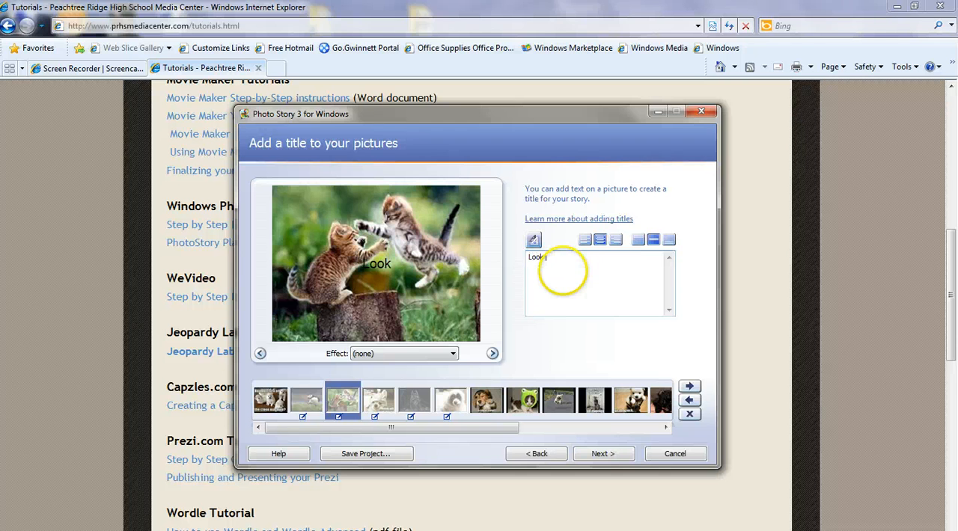
type(" at these cute ")
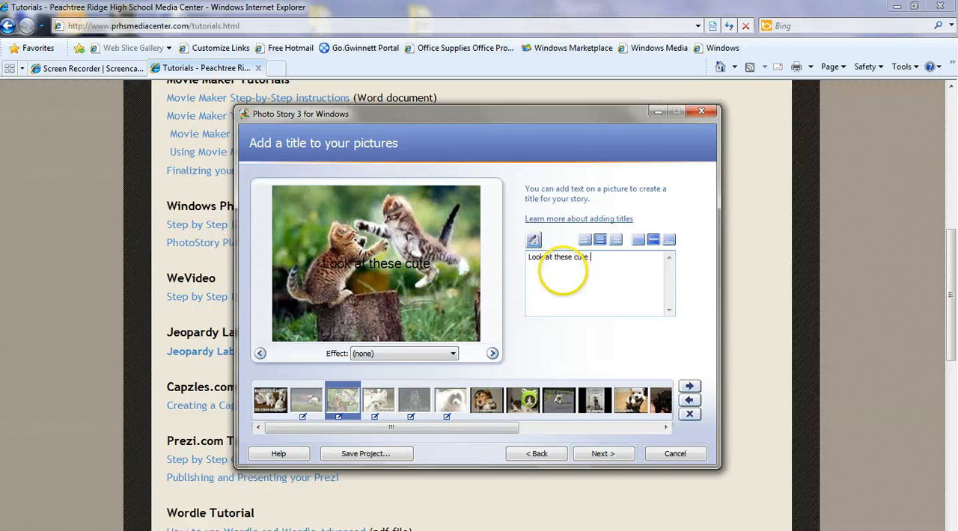
type("cats!")
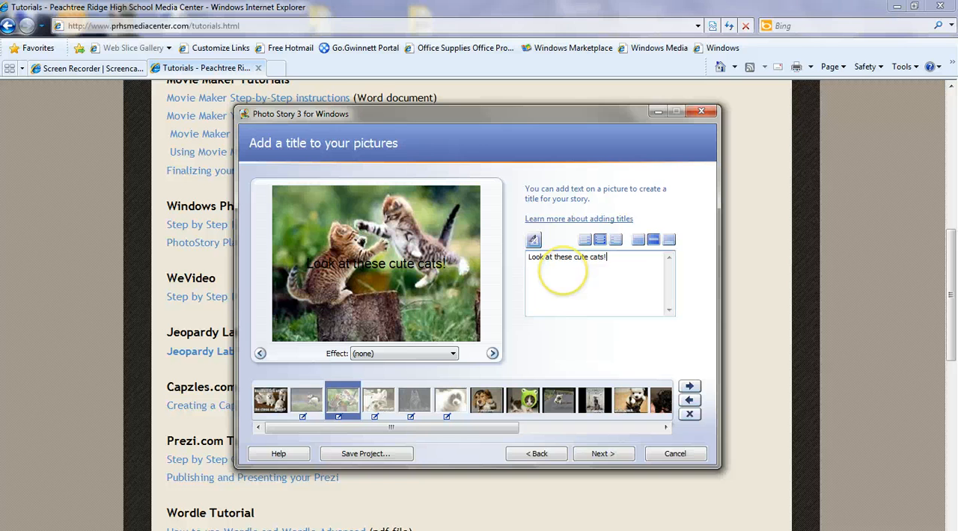
Set the title font to Modern No. 20, Bold, size 24, in White with Western script.
left_click(533, 240)
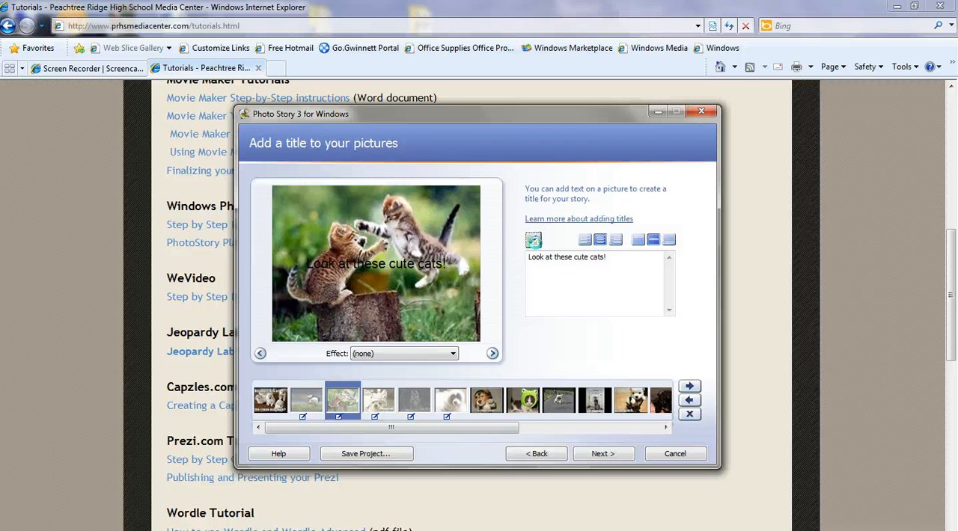
left_click(370, 251)
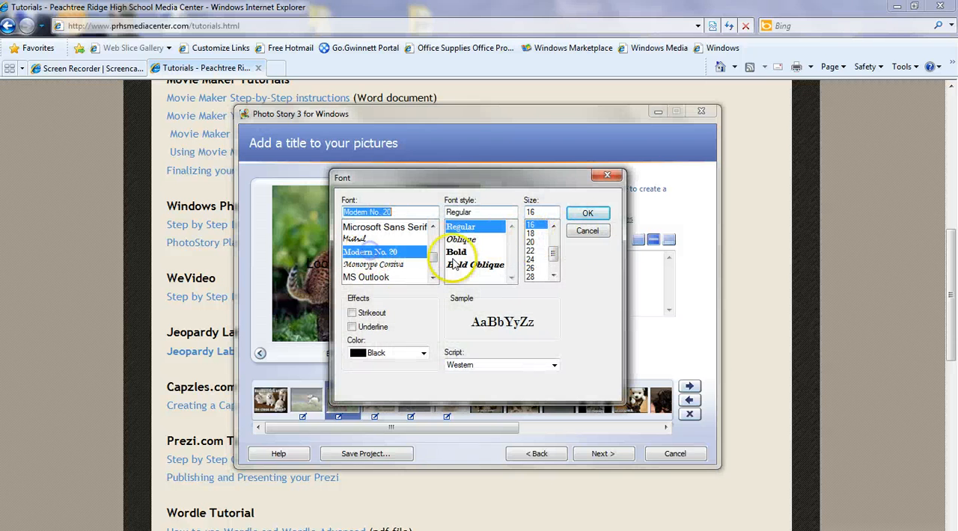
left_click(456, 252)
left_click(408, 352)
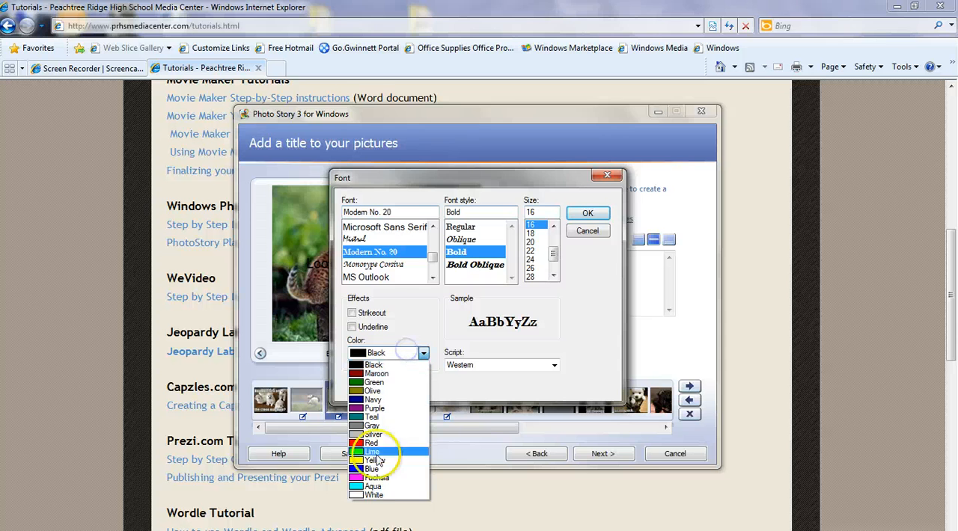
left_click(373, 494)
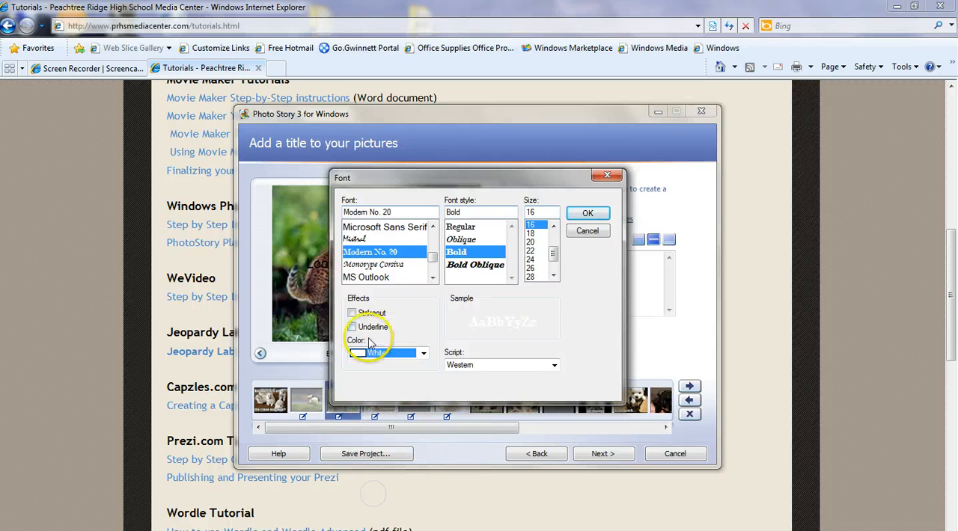
left_click(351, 314)
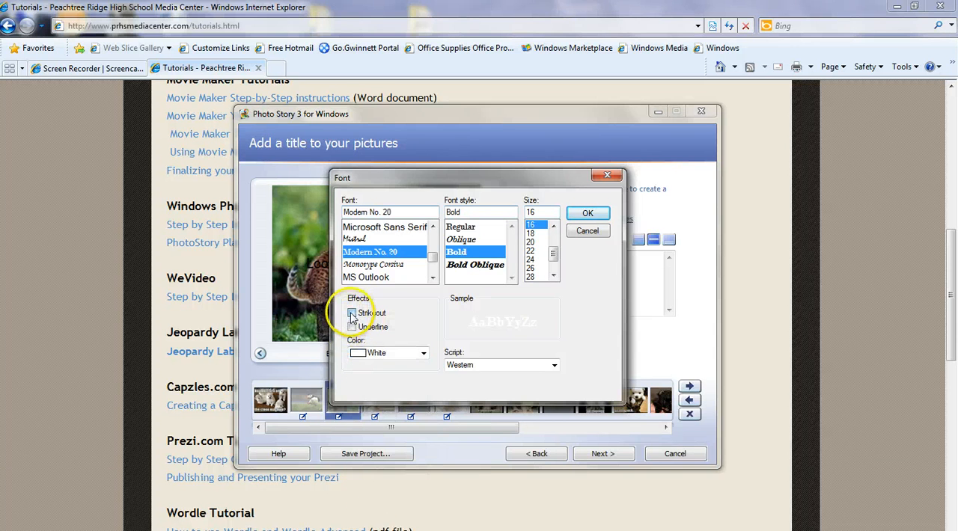
left_click(530, 259)
left_click(499, 366)
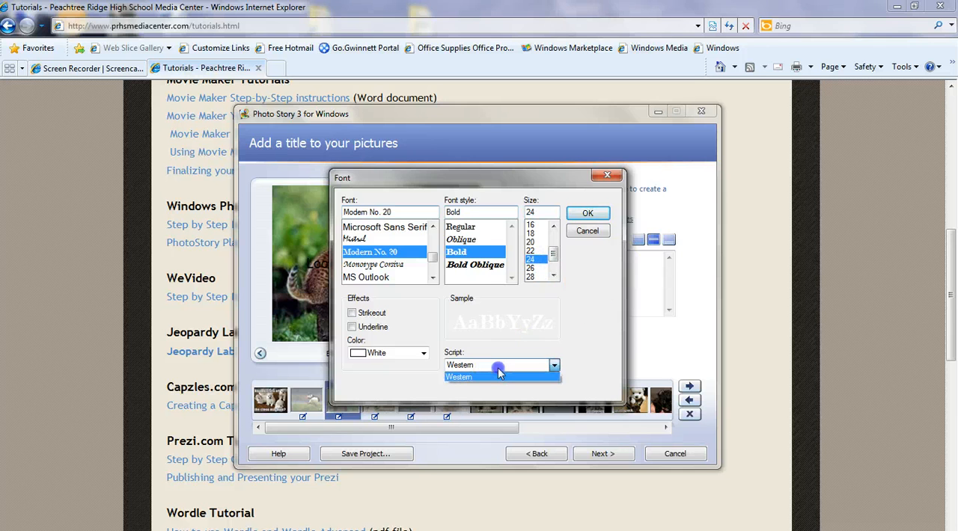
left_click(499, 376)
left_click(588, 214)
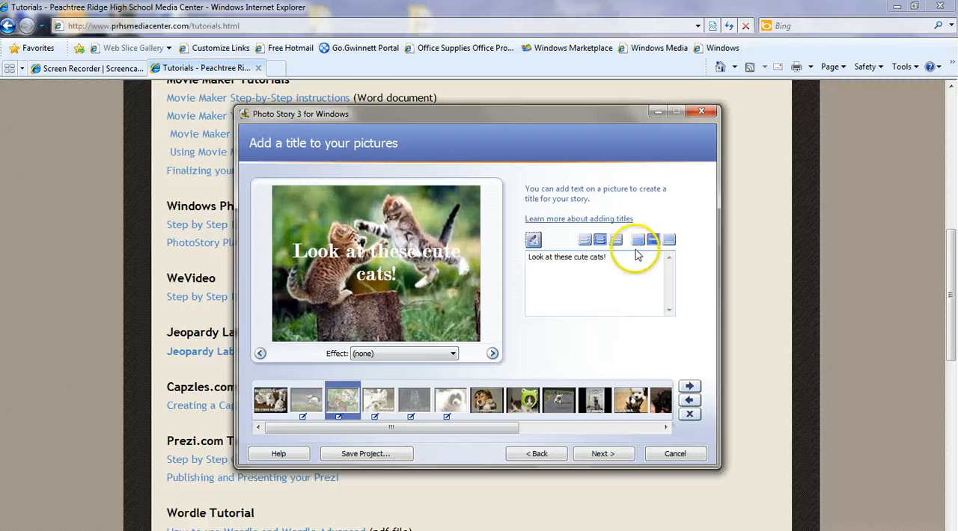
Try the alignment options and position the title centered horizontally at the bottom of the picture.
left_click(584, 241)
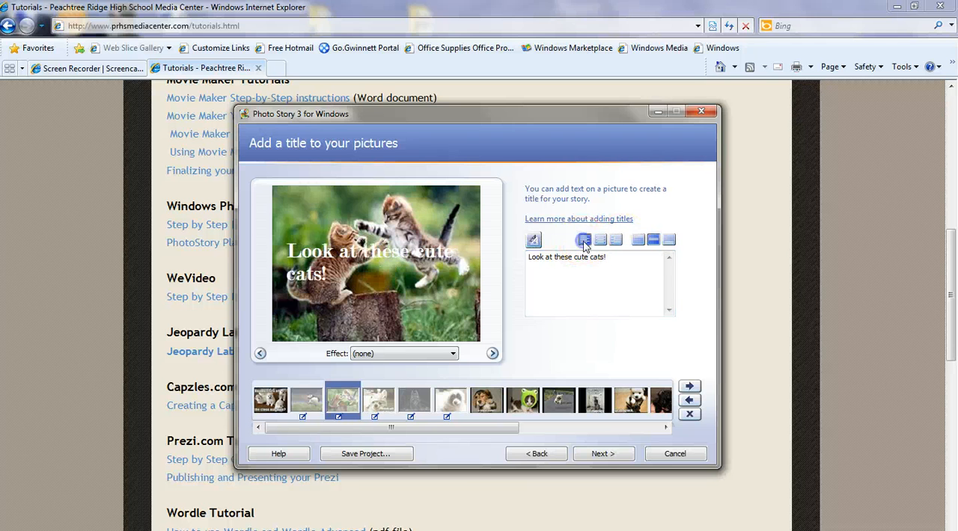
left_click(599, 241)
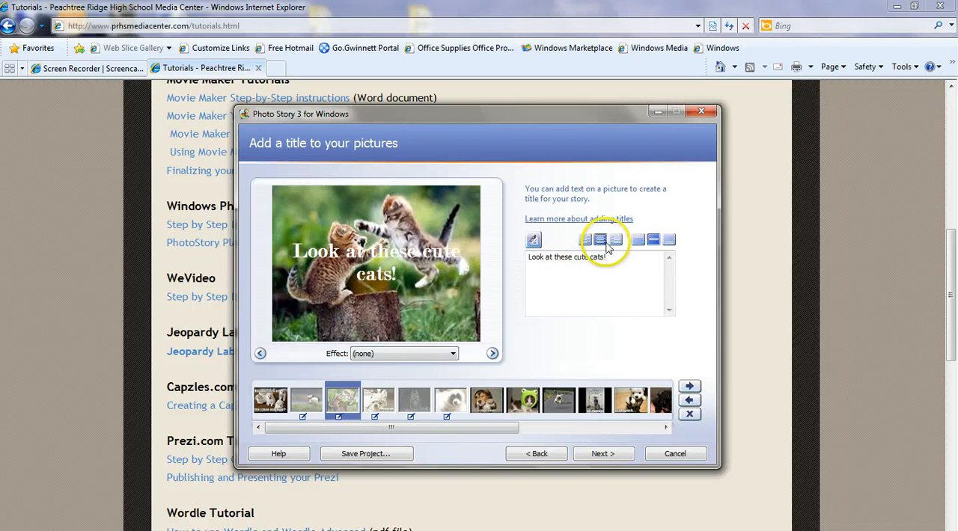
left_click(615, 240)
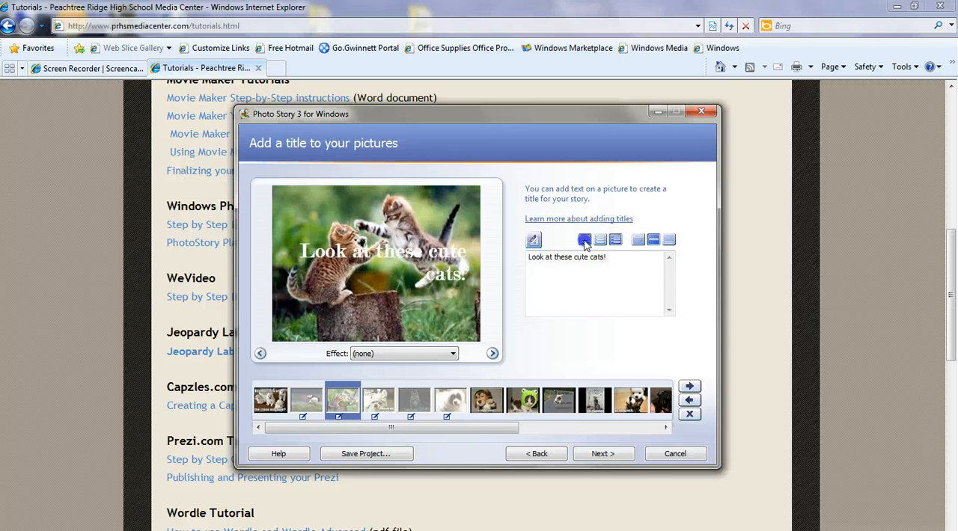
left_click(584, 241)
left_click(636, 241)
left_click(653, 241)
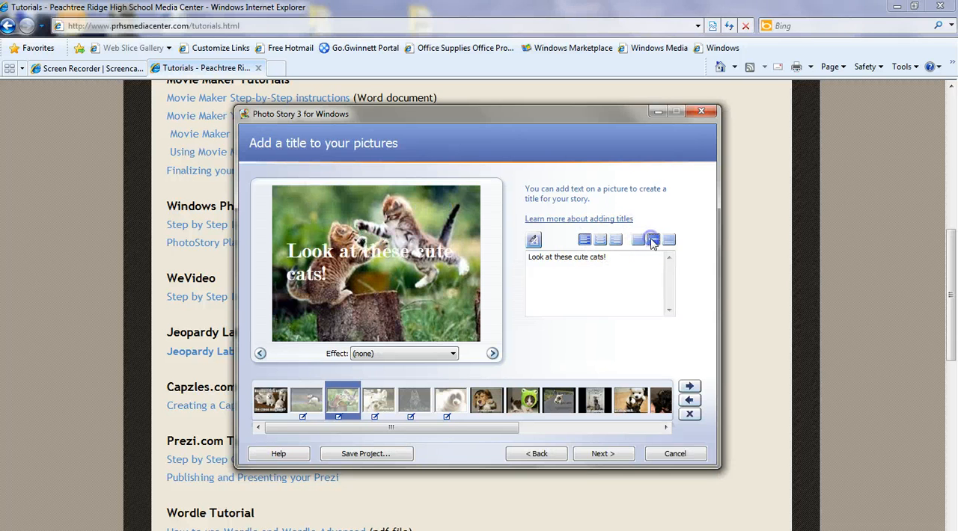
left_click(669, 241)
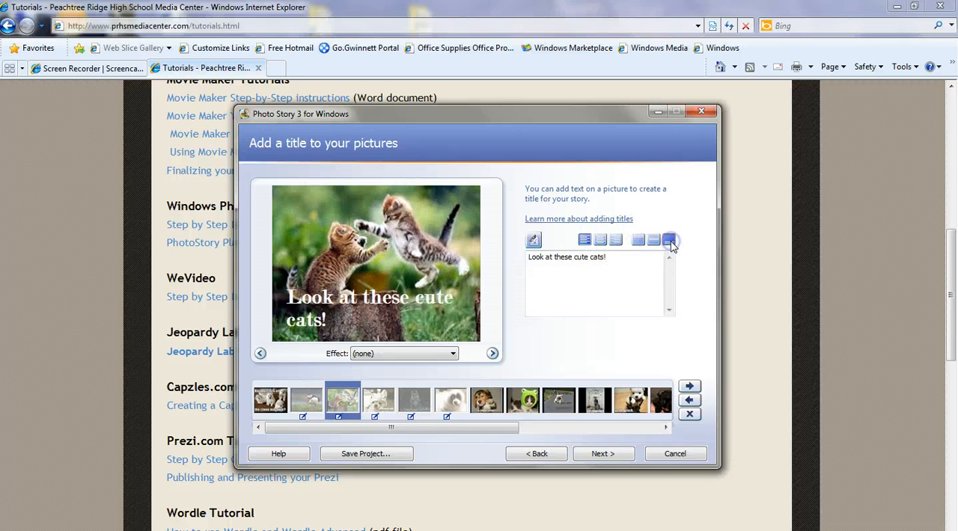
left_click(600, 240)
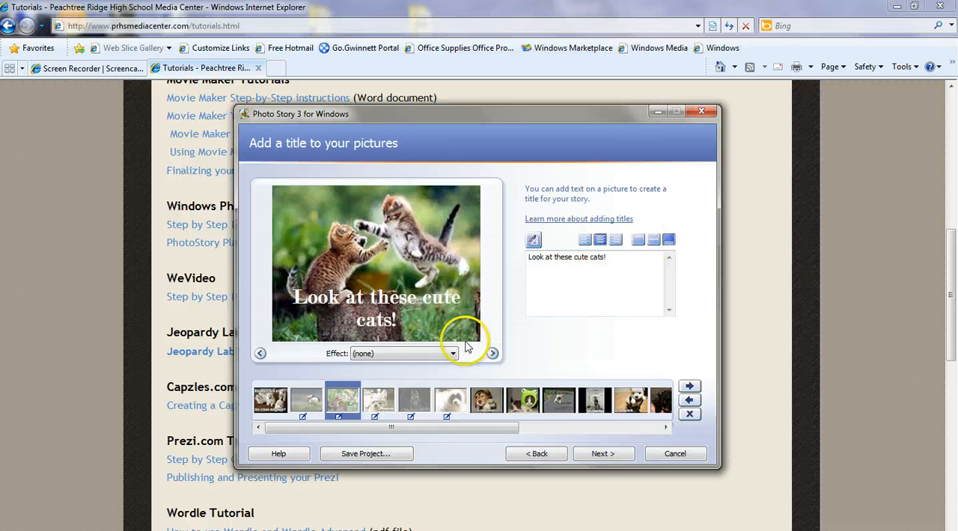
Apply the Black and White effect to the kittens title picture, trying Colored Pencil first.
left_click(430, 361)
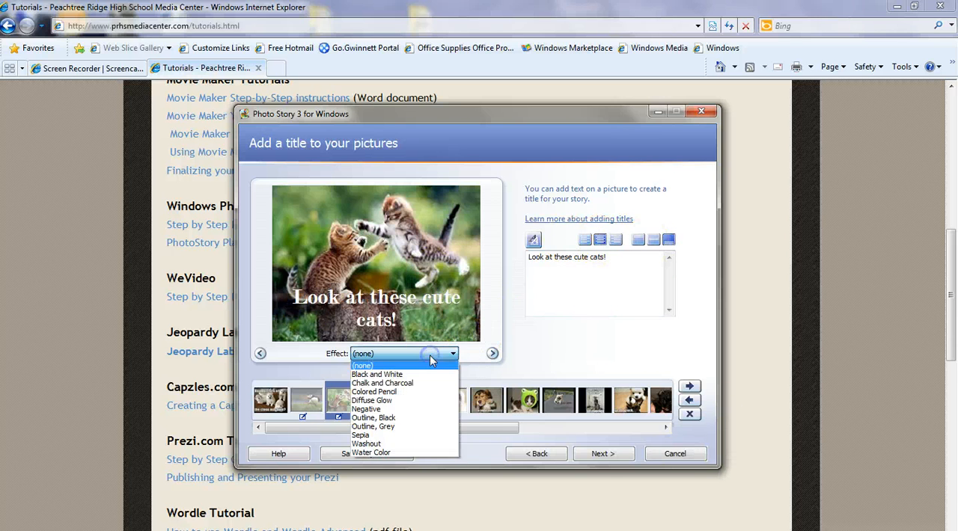
left_click(385, 392)
left_click(388, 358)
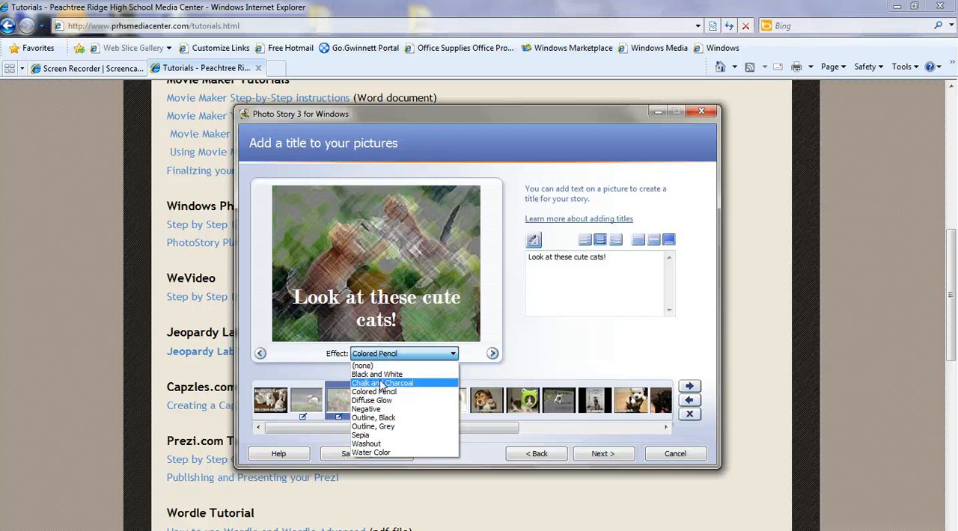
left_click(381, 375)
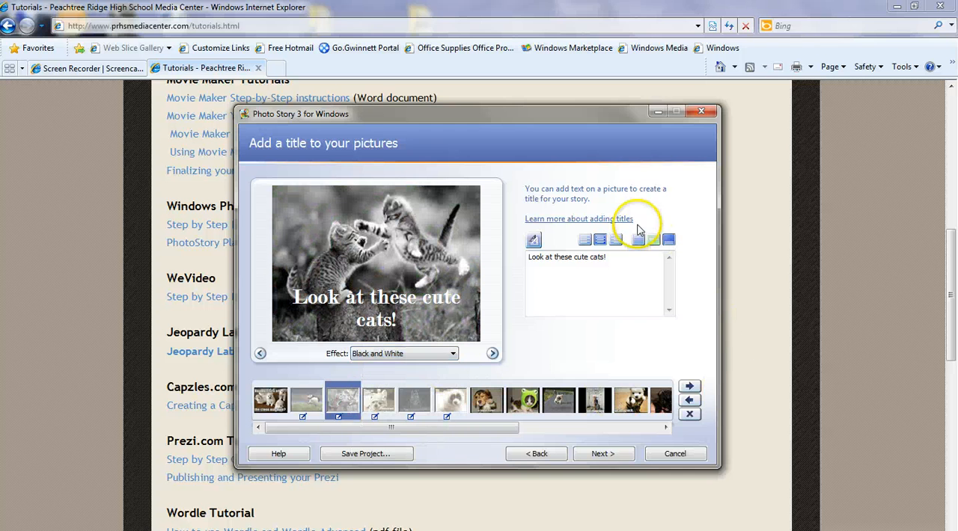
Browse the remaining pictures in the filmstrip and continue to the narration and motion page.
left_click(379, 402)
left_click(408, 403)
left_click(451, 401)
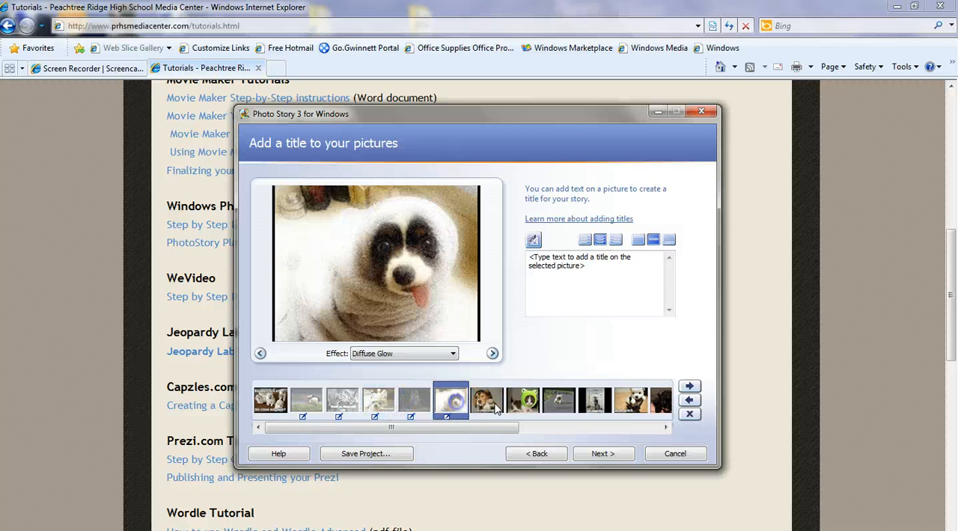
left_click(486, 401)
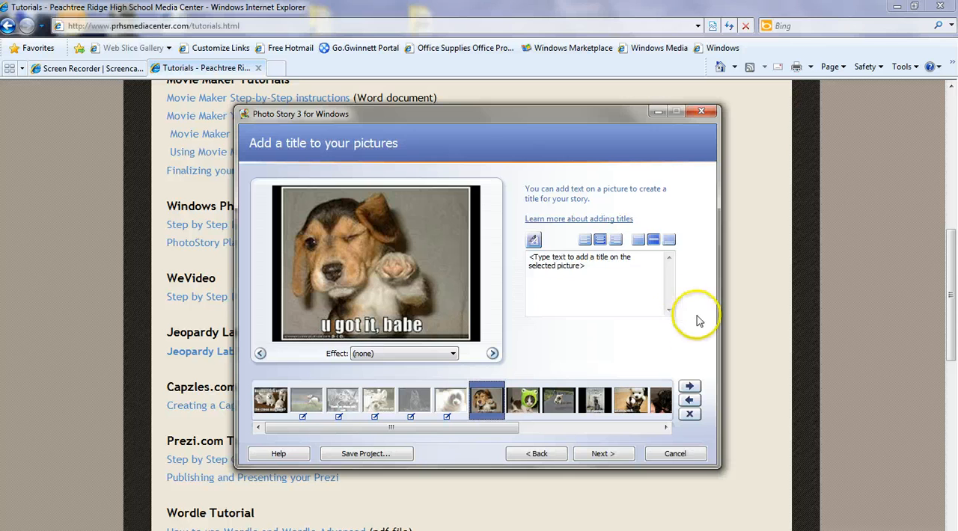
left_click(599, 456)
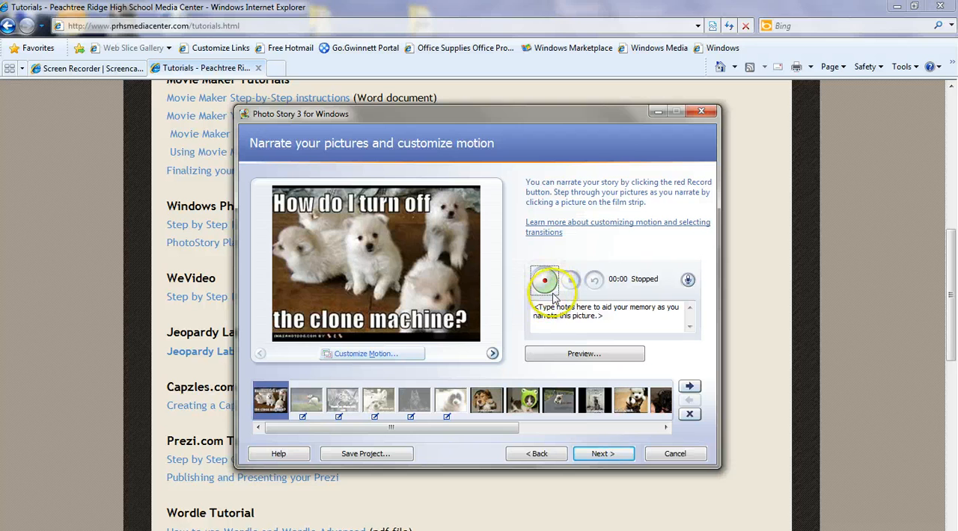
Open Customize Motion for the clone-machine puppies picture and choose the Flip, Clockwise transition after trying several others.
left_click(363, 353)
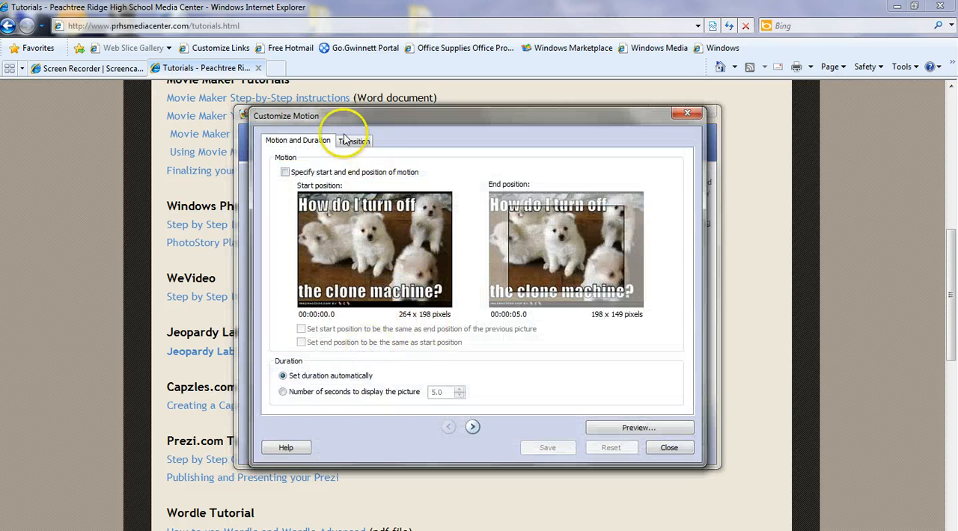
left_click(349, 140)
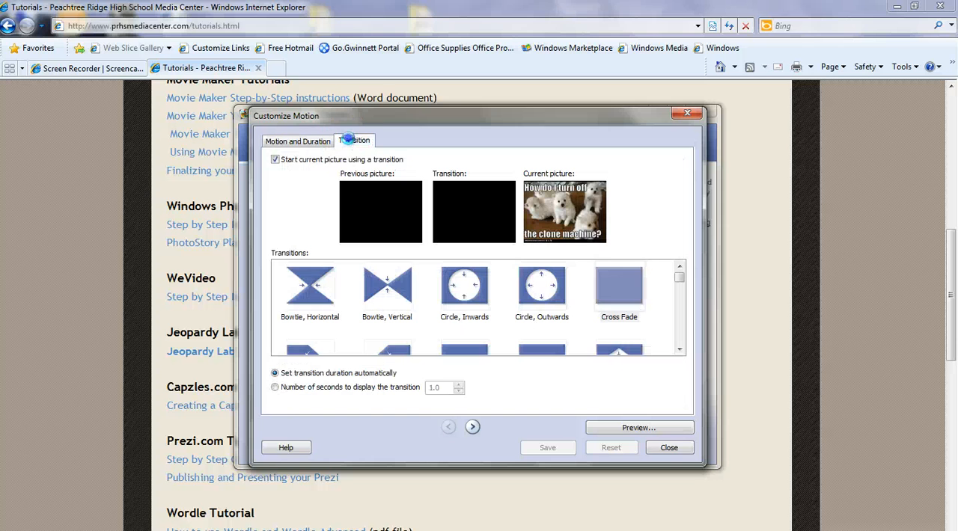
left_click(479, 301)
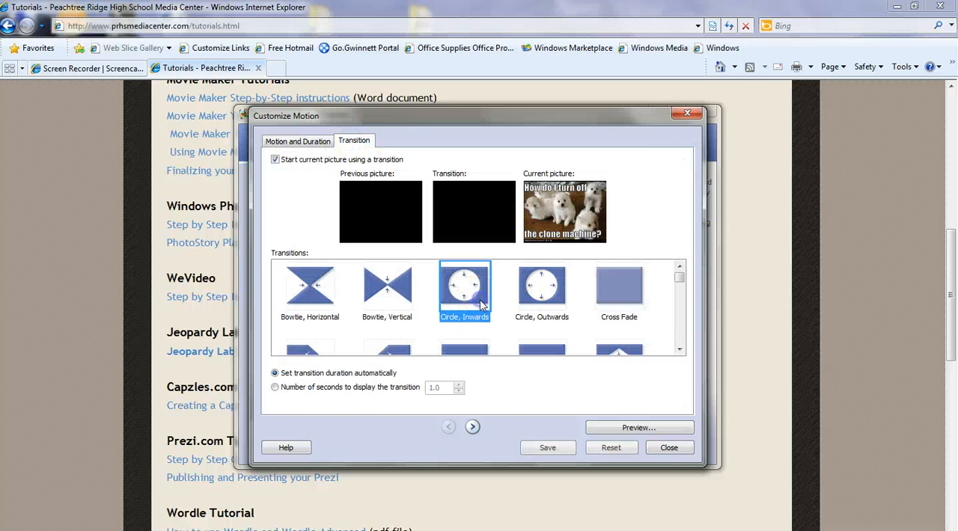
left_click(544, 293)
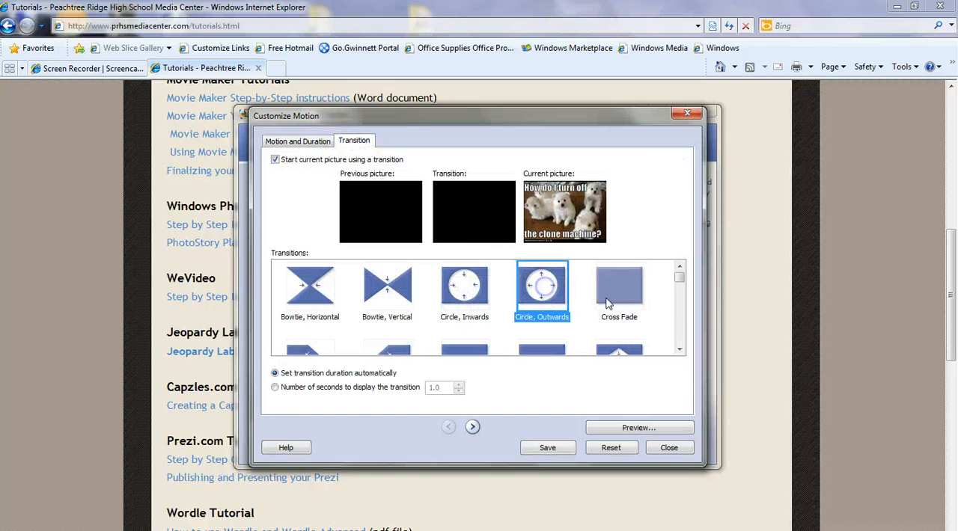
left_click(395, 292)
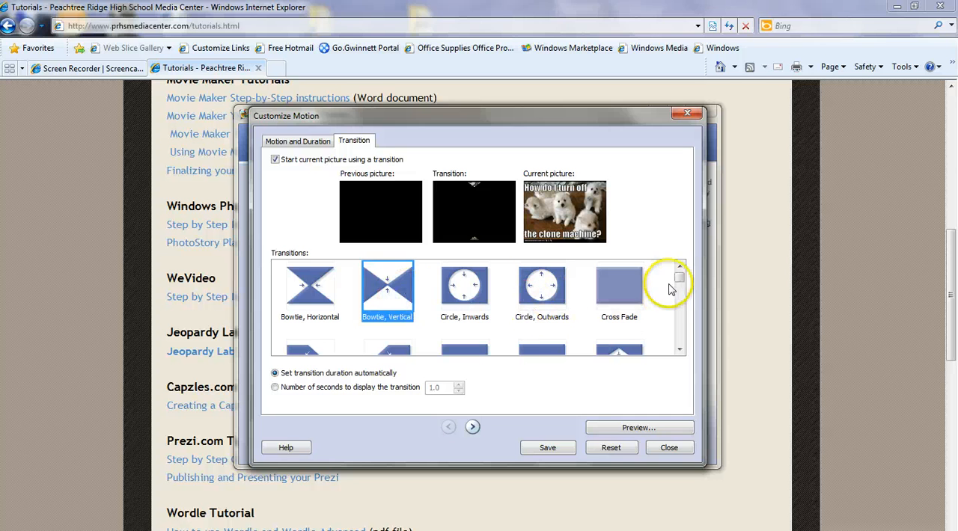
left_click_drag(681, 278, 679, 298)
left_click(392, 307)
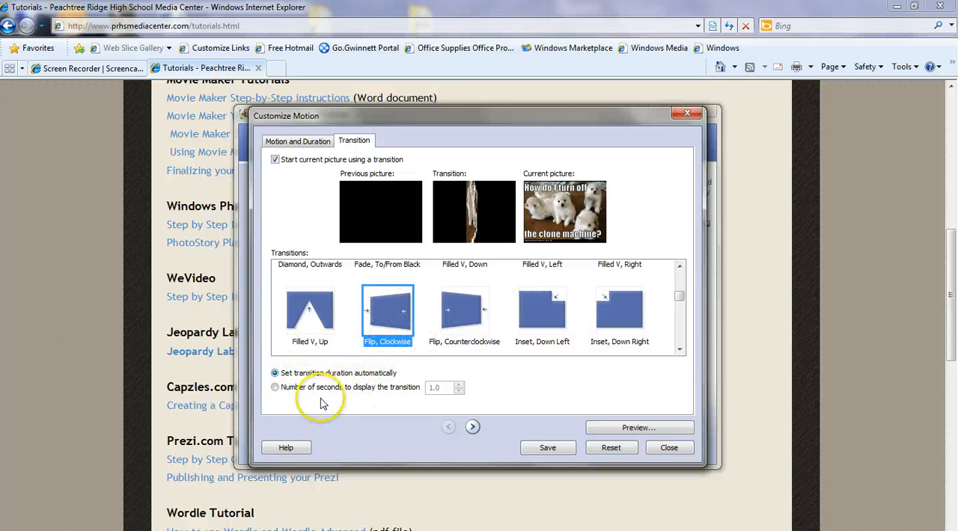
Set the transition to last 1.4 seconds and save the changes while moving to the next picture.
left_click(275, 387)
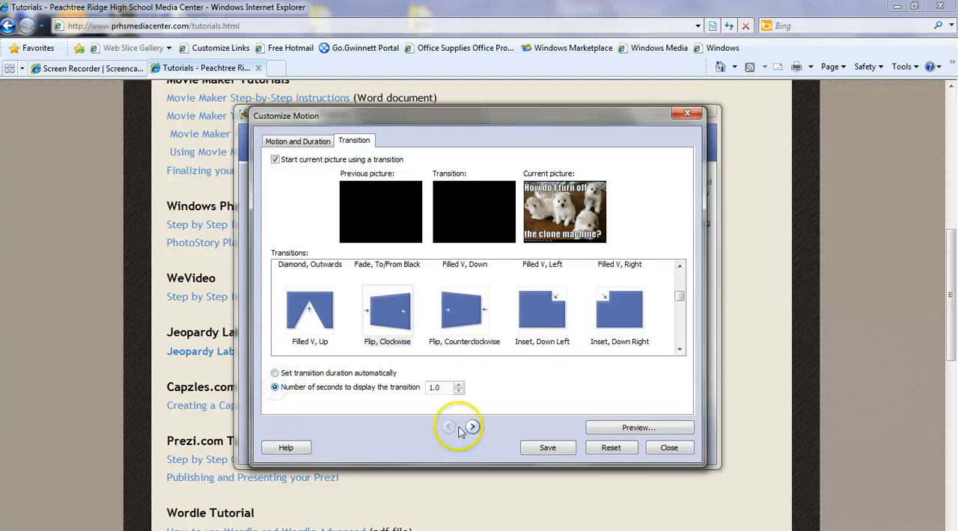
left_click(459, 385)
left_click(458, 384)
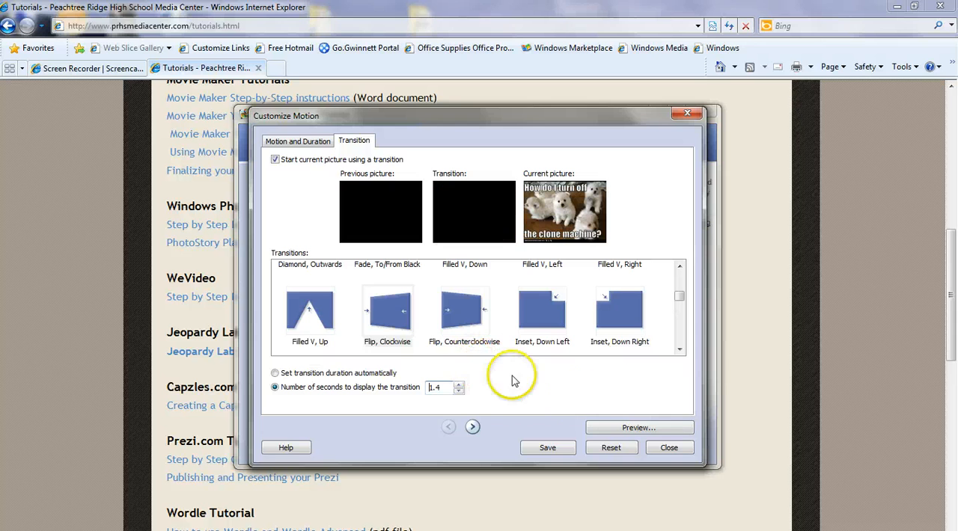
left_click(472, 427)
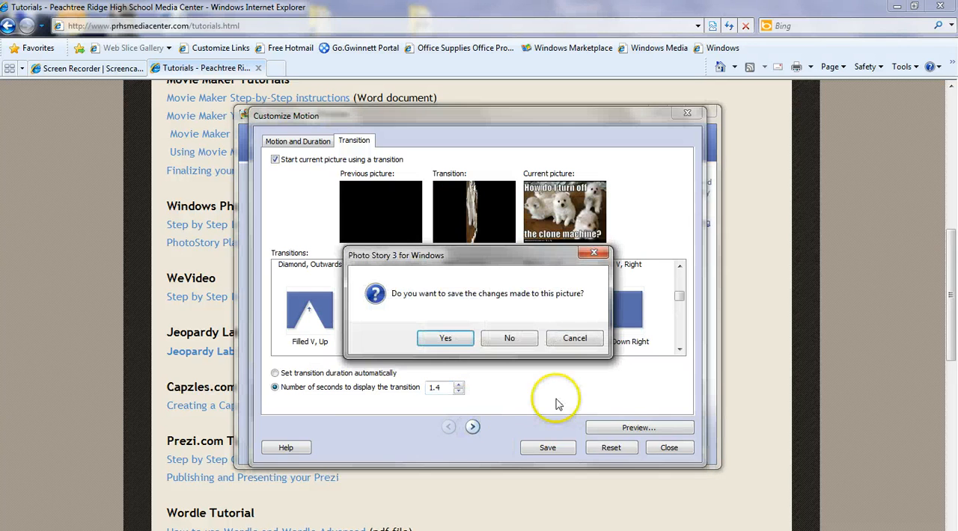
left_click(382, 334)
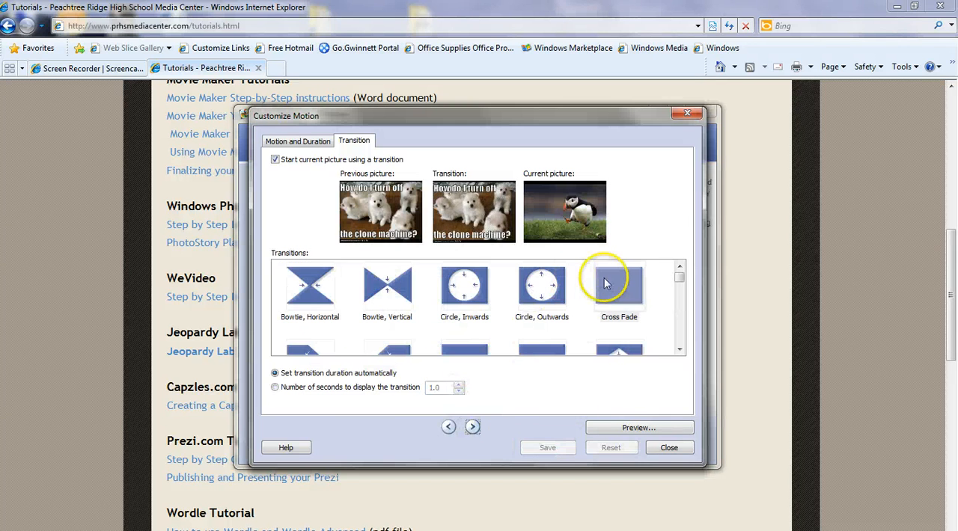
Give the puffin picture a Circle, Outwards transition, save it and close the dialog.
left_click(542, 286)
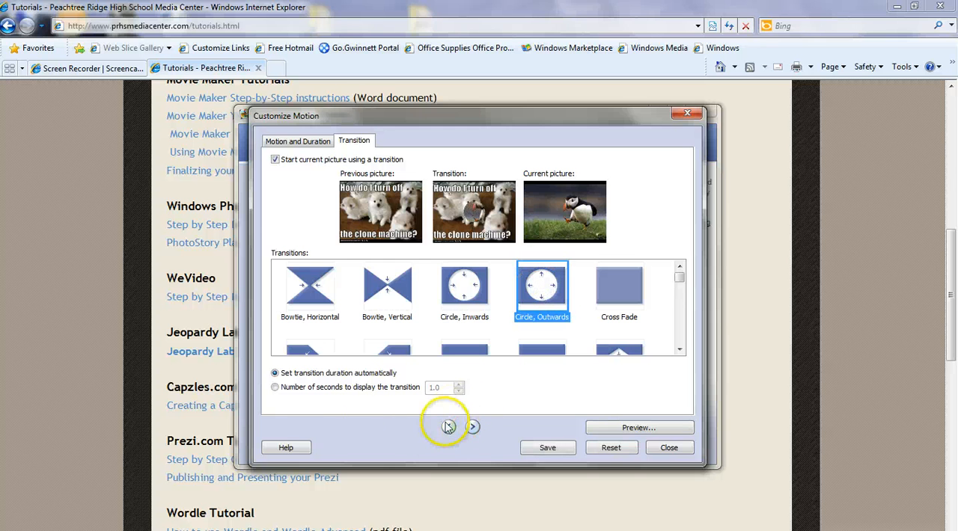
left_click(550, 449)
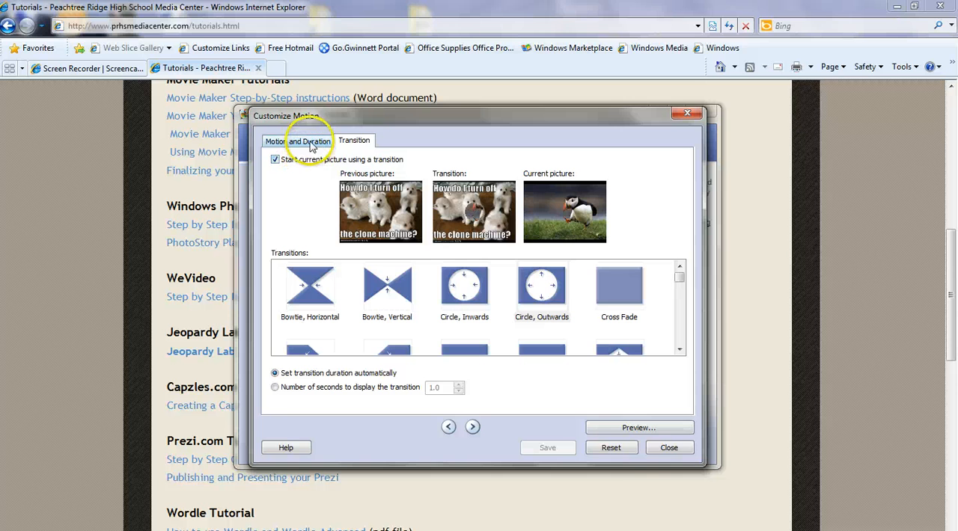
left_click(669, 449)
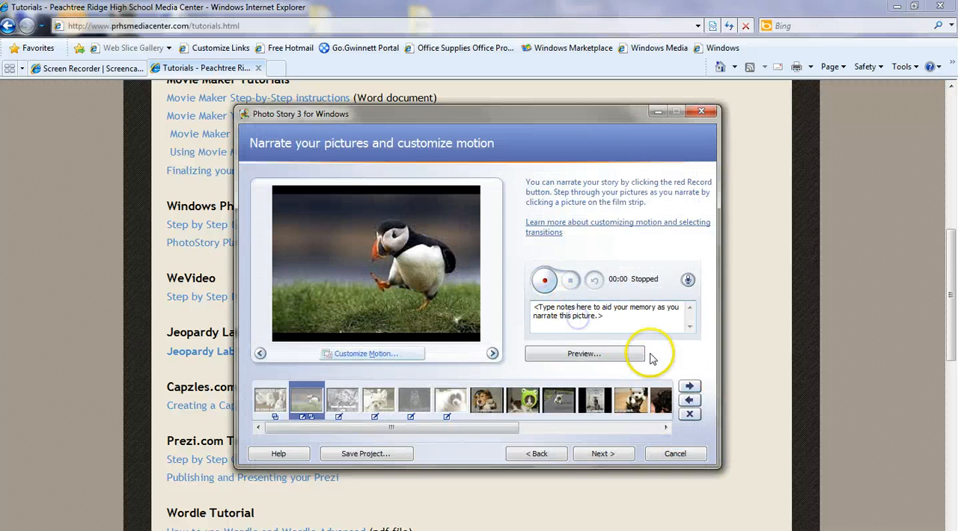
Browse through the pictures in the filmstrip.
left_click(342, 402)
left_click(371, 407)
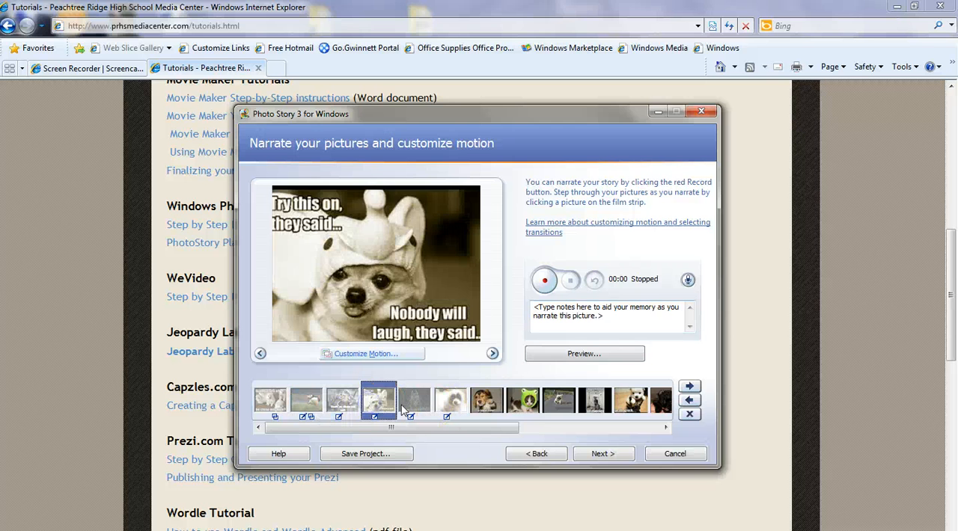
left_click(404, 408)
left_click(440, 405)
left_click(482, 404)
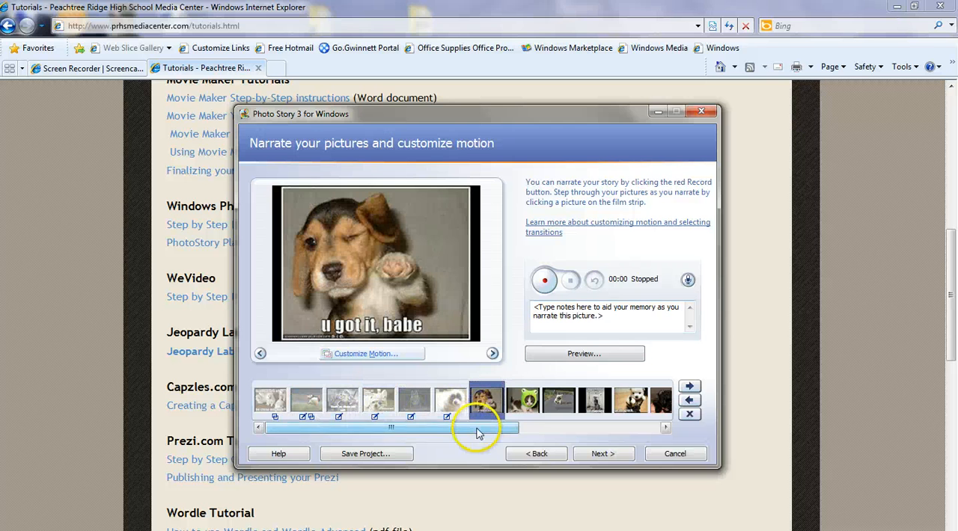
Select the first picture and replace its narration notes with the sample text sdfjklhsdfjasdf.
left_click(268, 400)
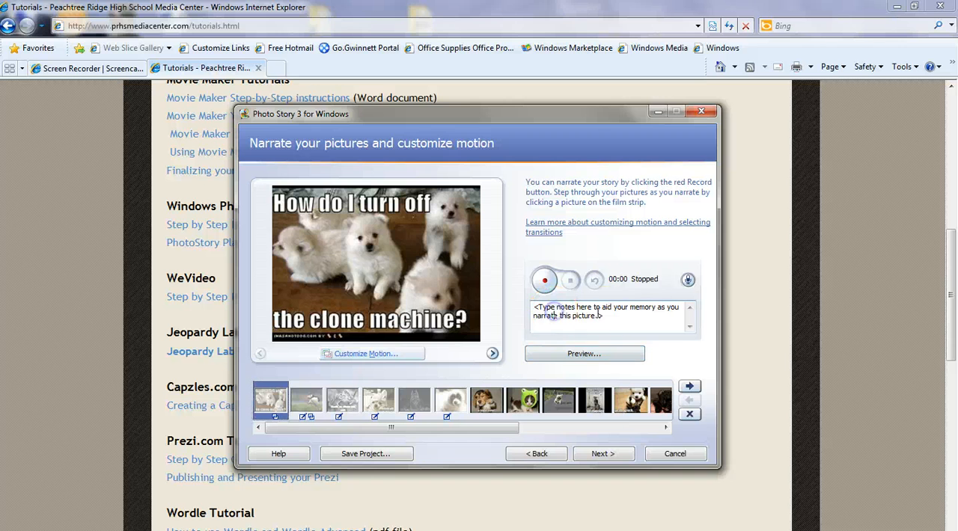
left_click_drag(534, 307, 619, 317)
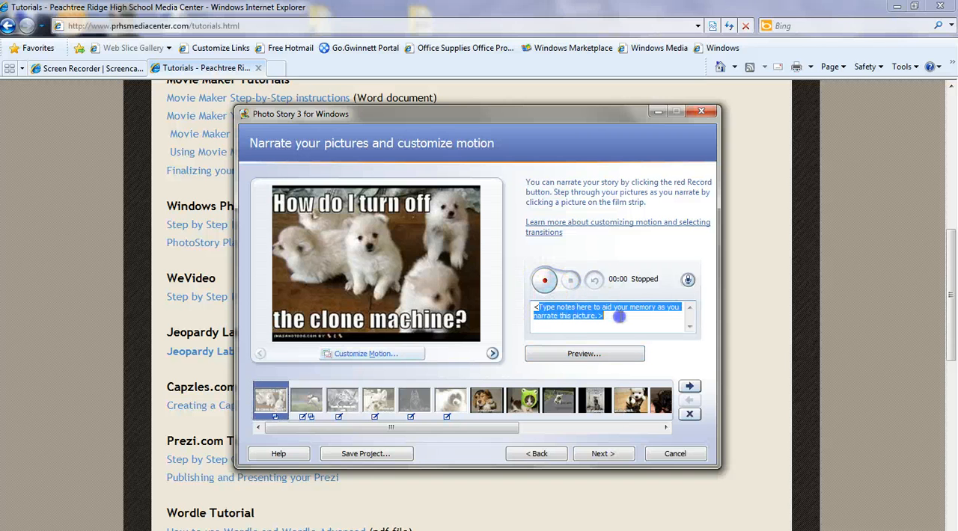
key("BackSpace")
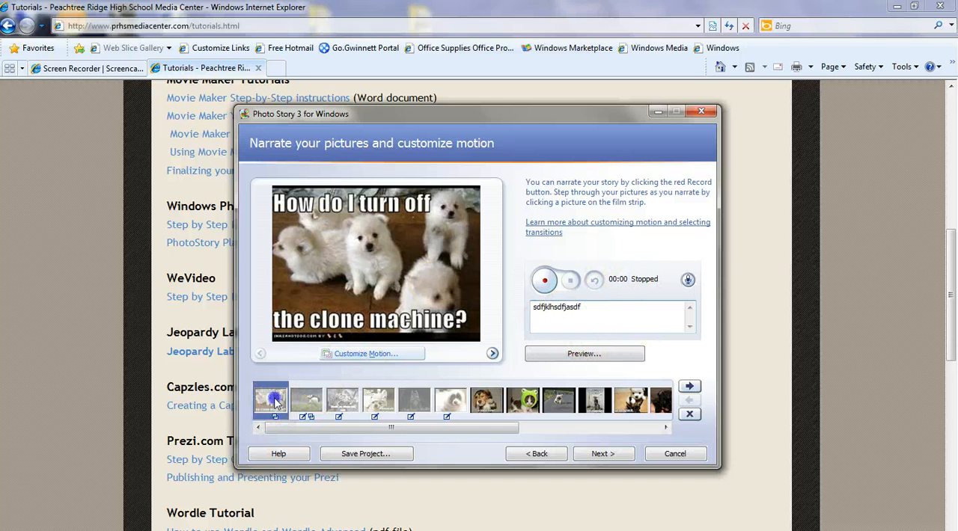
Record short narrations for the first picture and for the puffin picture.
left_click(545, 281)
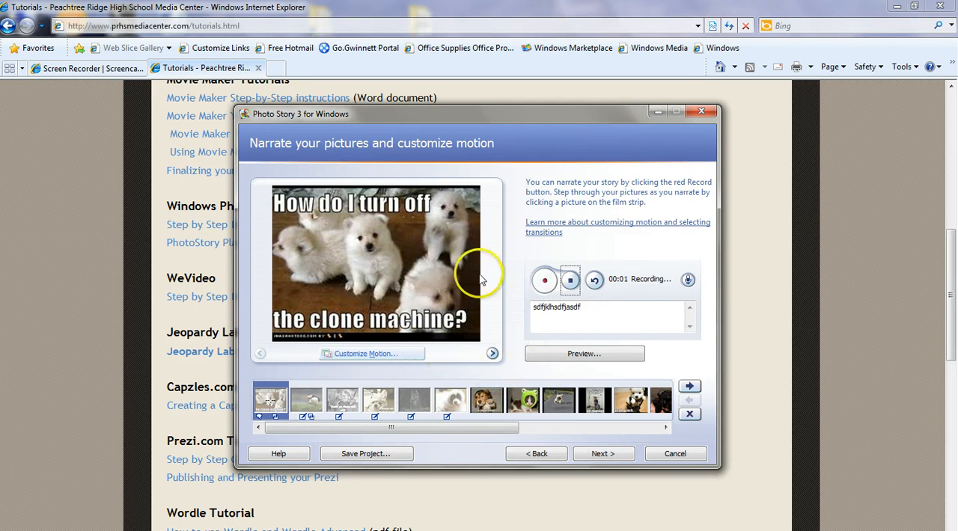
left_click(571, 283)
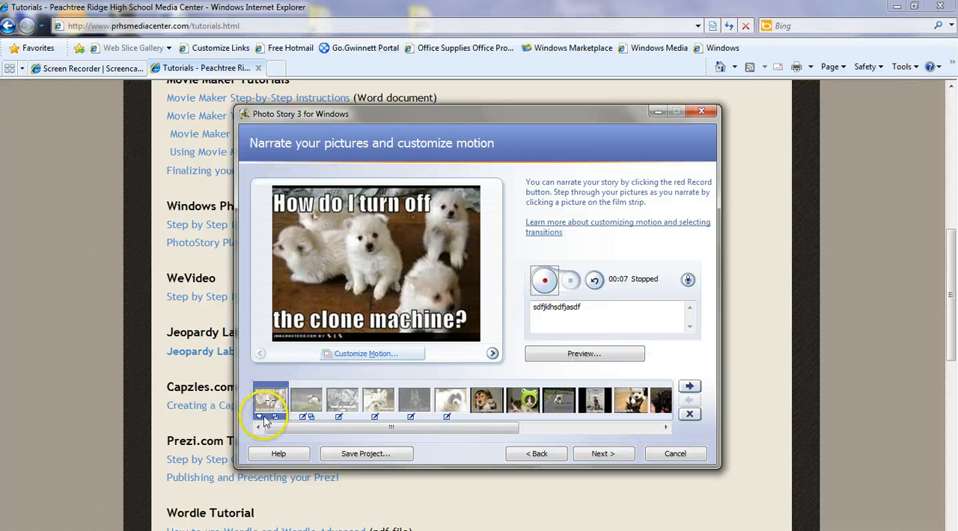
left_click(313, 398)
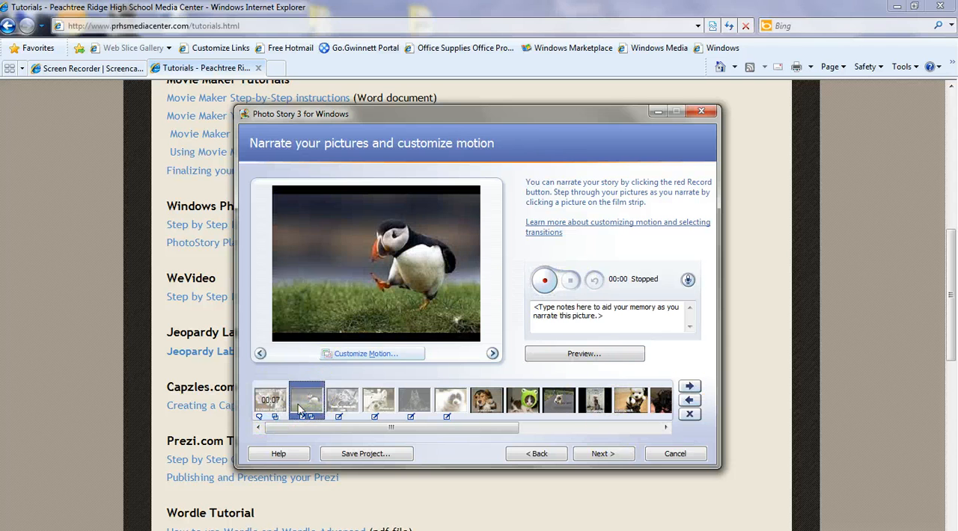
left_click(544, 291)
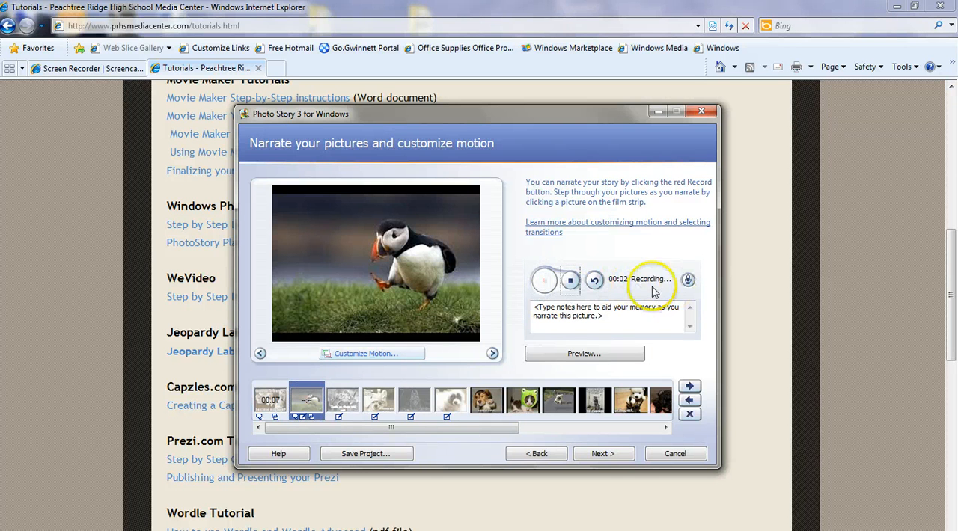
left_click(570, 281)
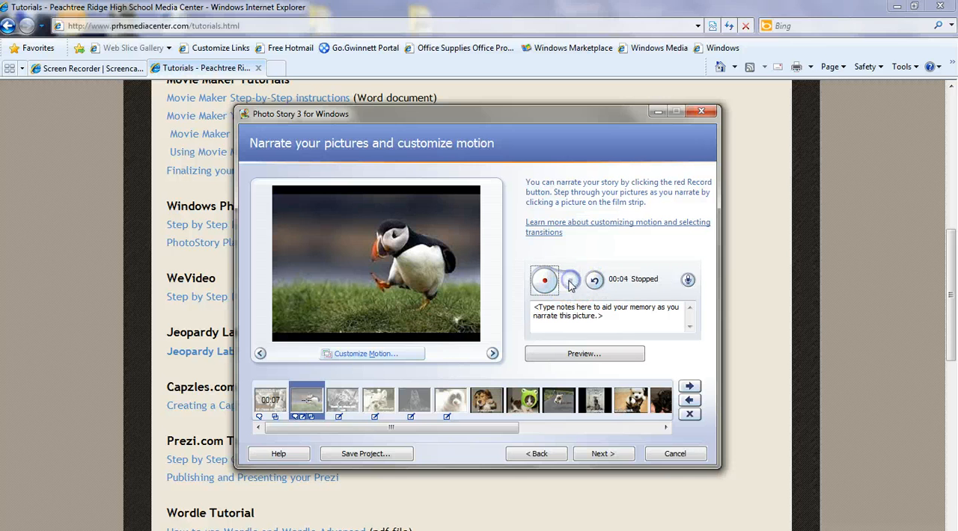
Customize the puffin picture's motion to specify start and end positions, matching start to the previous end and end to start.
left_click(368, 360)
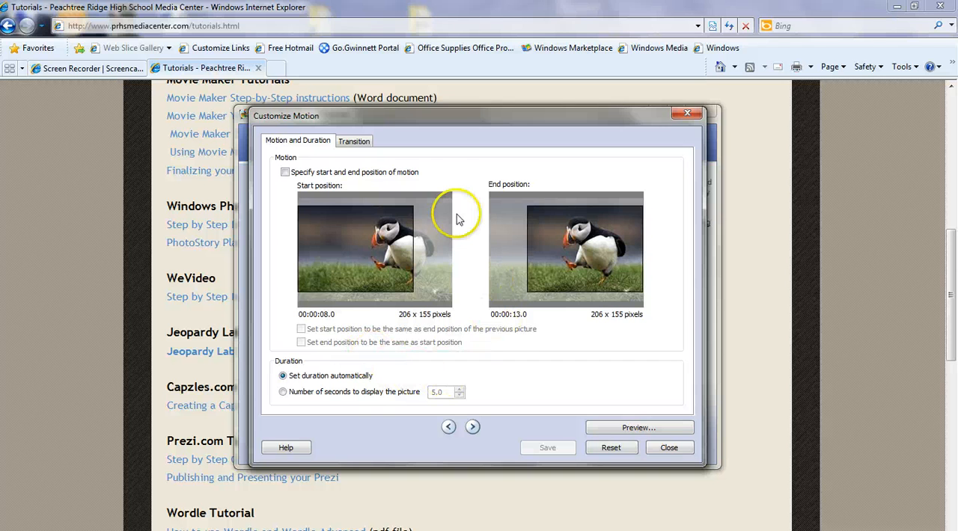
left_click(285, 173)
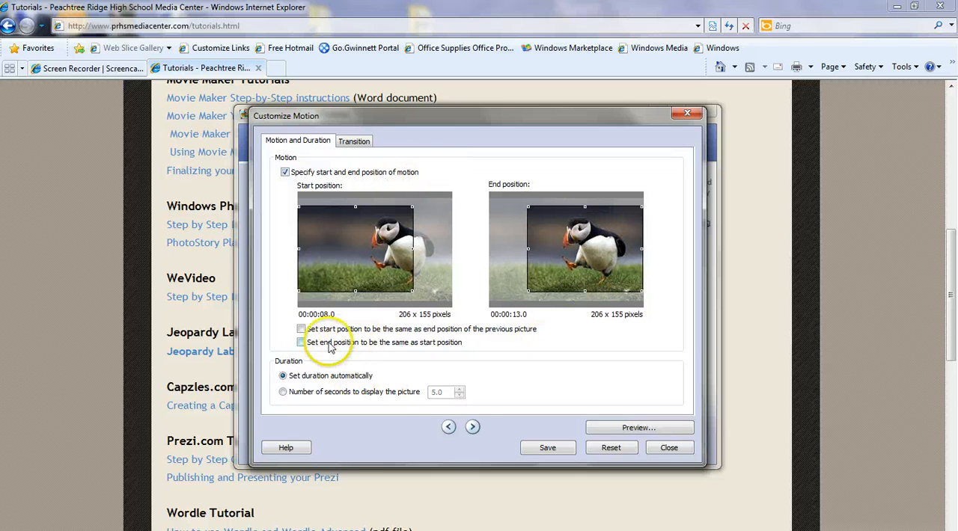
left_click(300, 329)
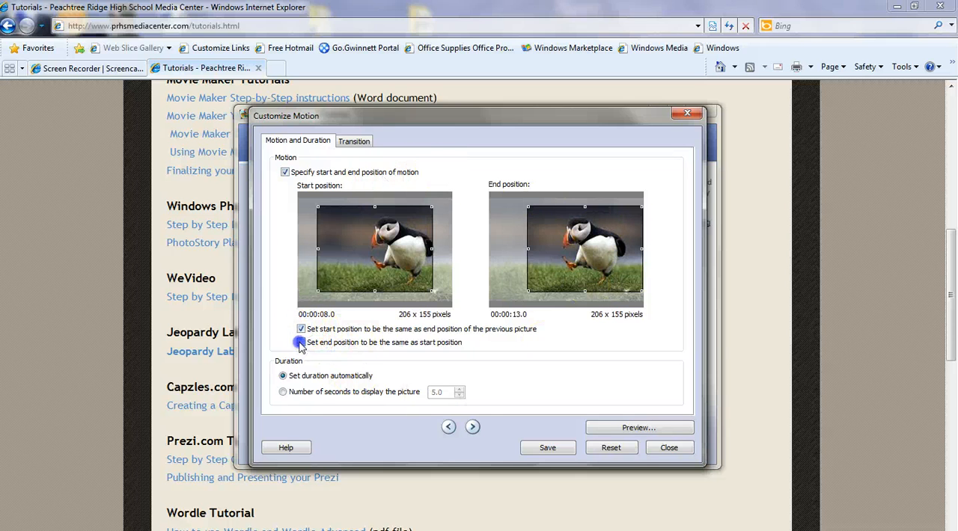
left_click(300, 342)
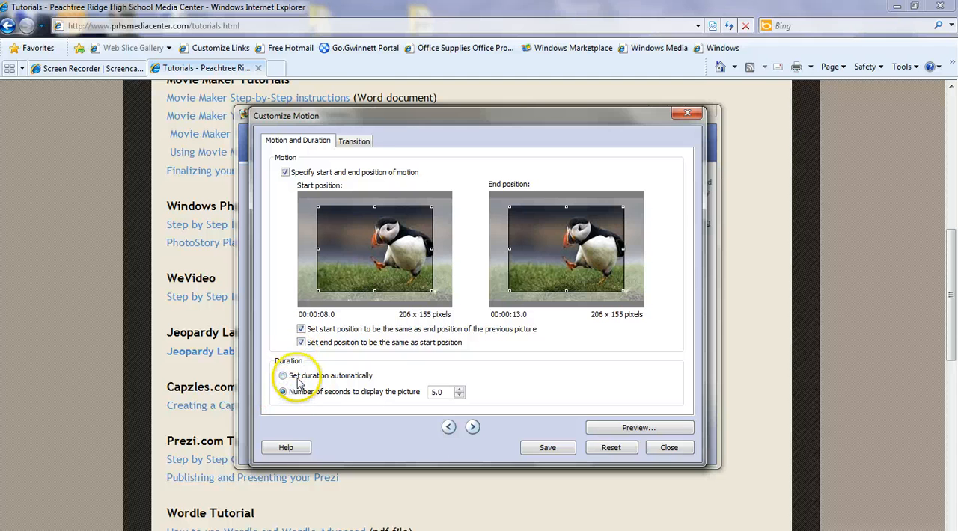
Set the puffin picture to display for 5.8 seconds, save the motion settings and close the dialog.
left_click(283, 376)
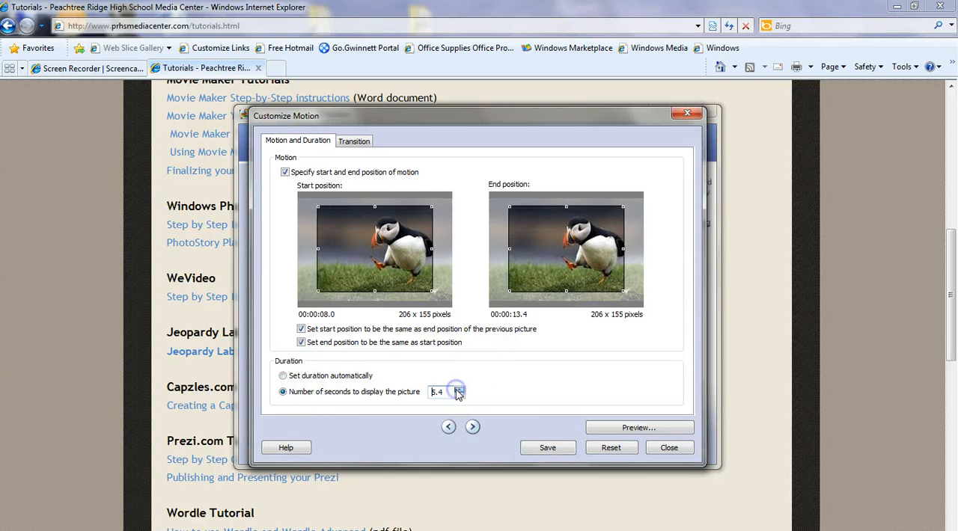
left_click(459, 389)
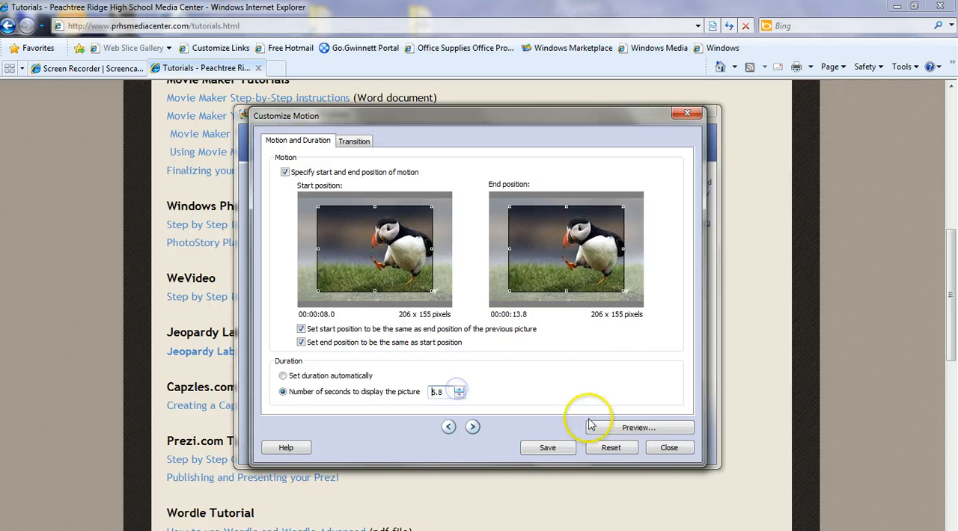
left_click(547, 449)
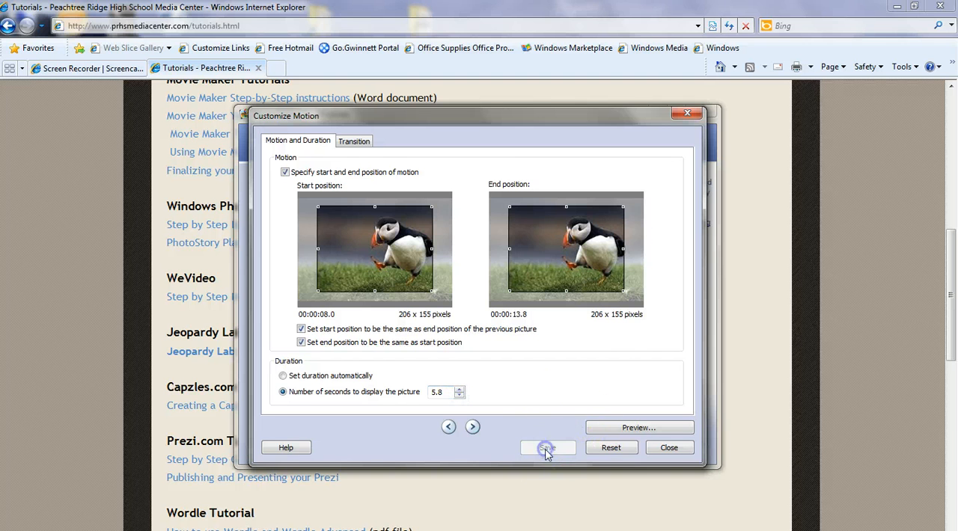
left_click(670, 449)
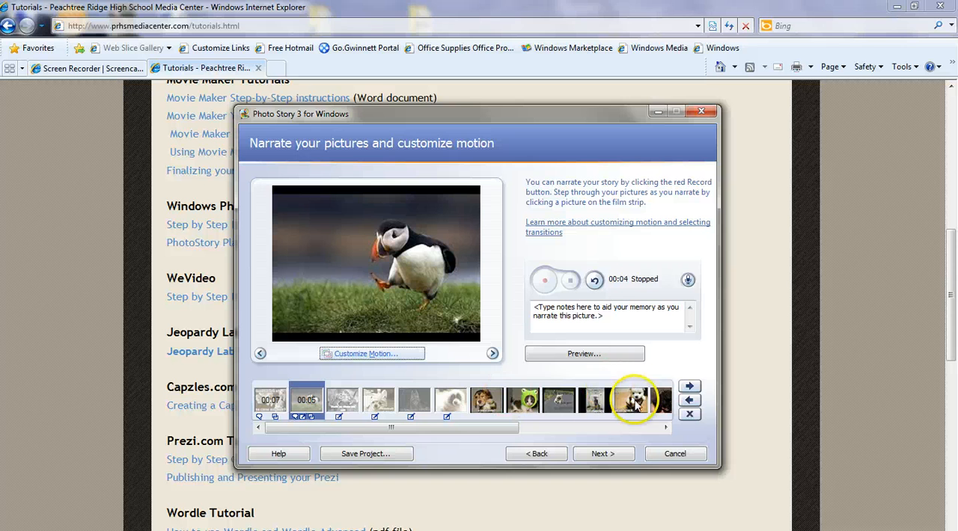
Scroll through the filmstrip and continue to the background music page.
left_click_drag(444, 428, 613, 427)
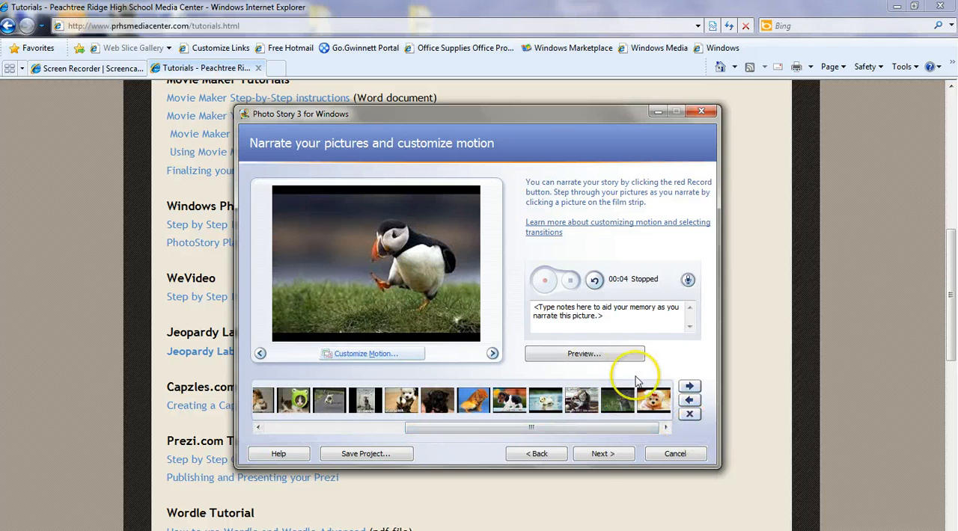
left_click(598, 457)
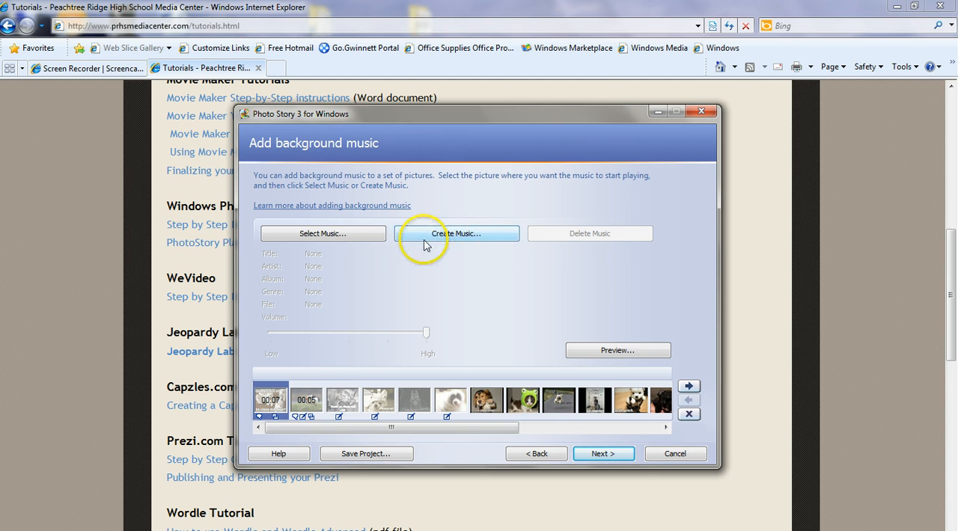
left_click(329, 233)
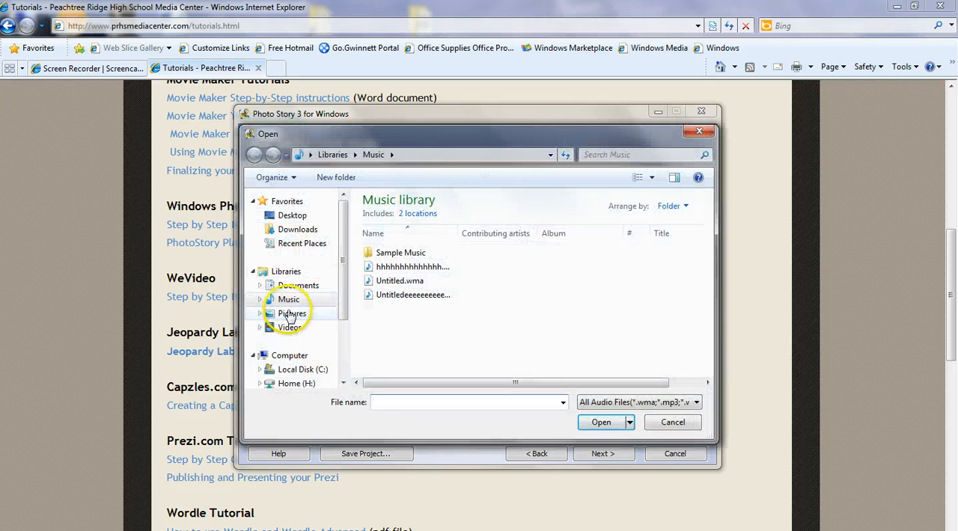
double_click(381, 253)
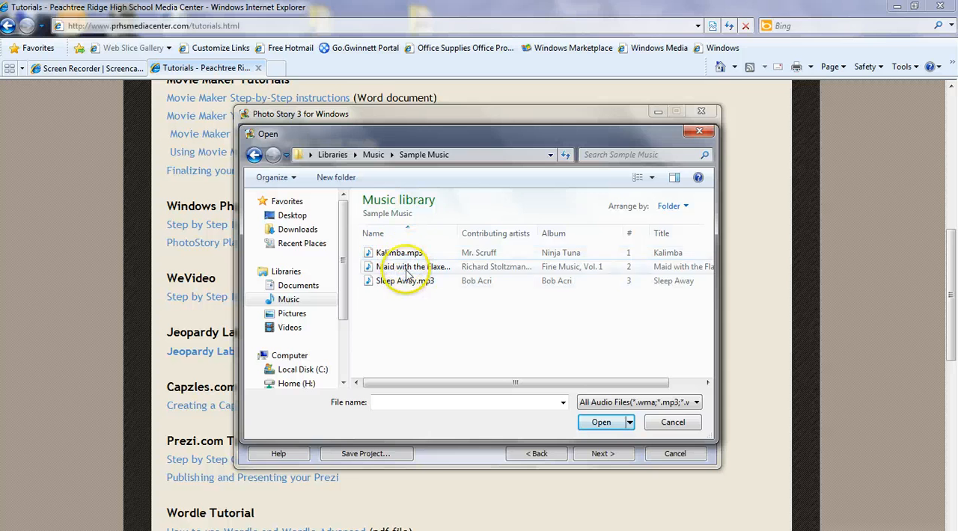
left_click(271, 301)
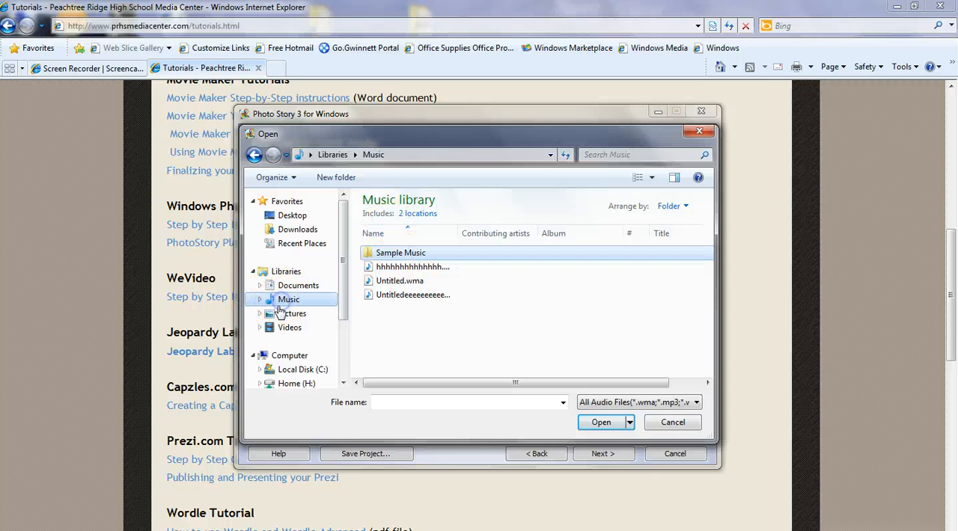
left_click(672, 423)
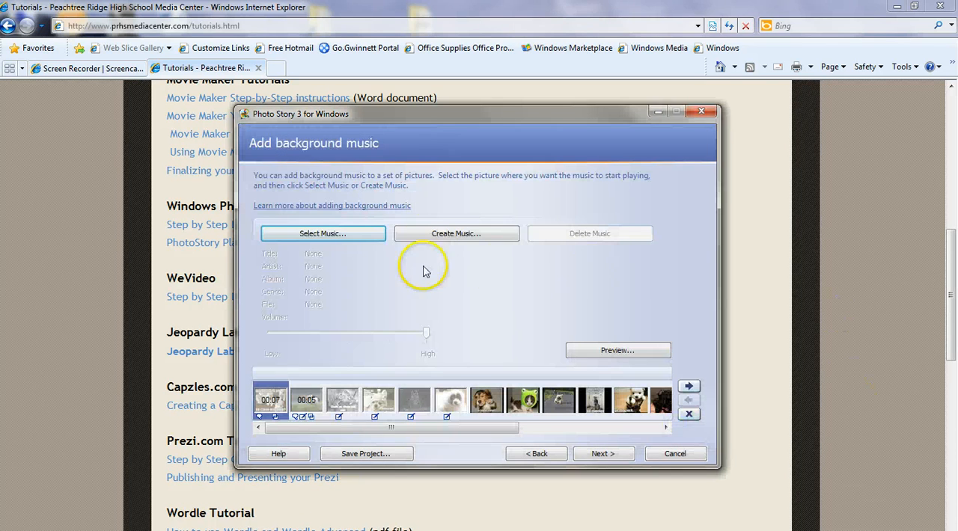
Create custom music with the Dance genre, Dance: Dance Hop style, Punchy band and Adventurous mood.
left_click(429, 236)
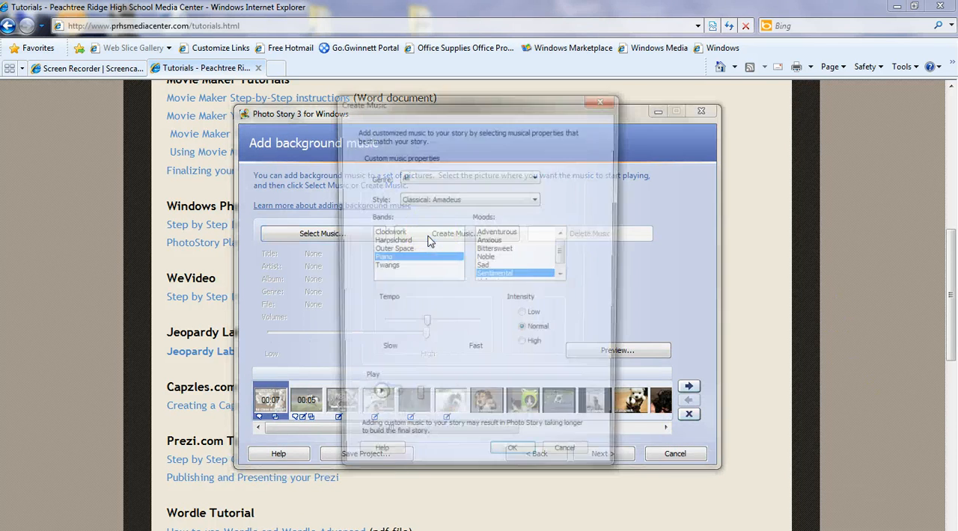
left_click_drag(408, 98, 568, 112)
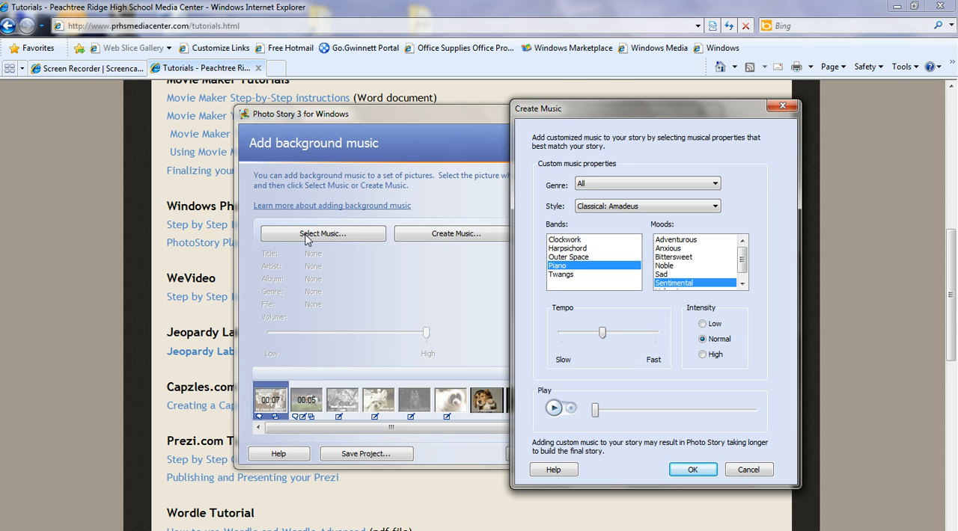
left_click_drag(632, 110, 393, 88)
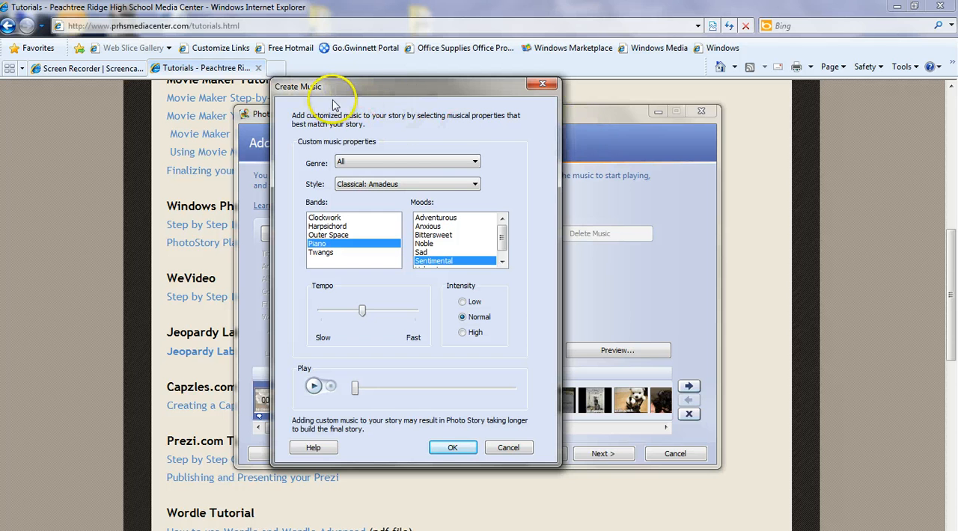
left_click(444, 162)
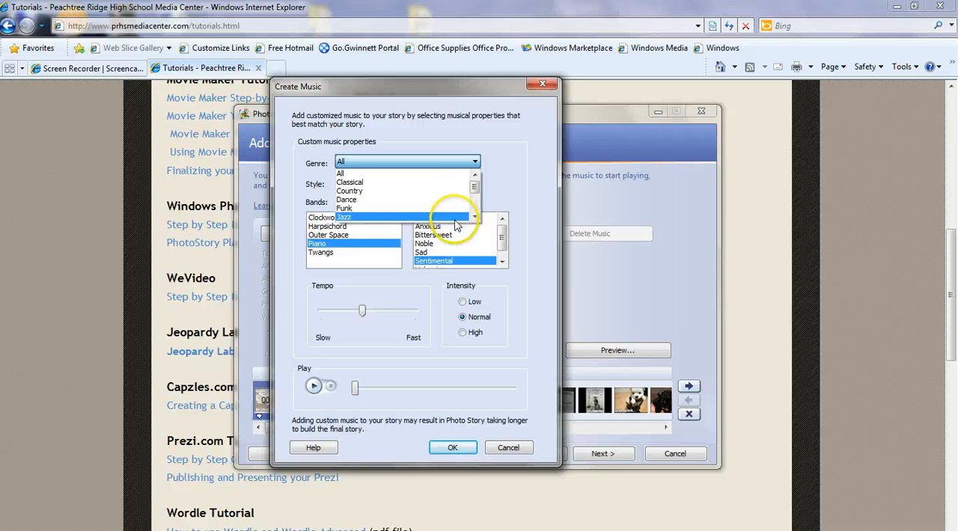
left_click_drag(475, 188, 476, 204)
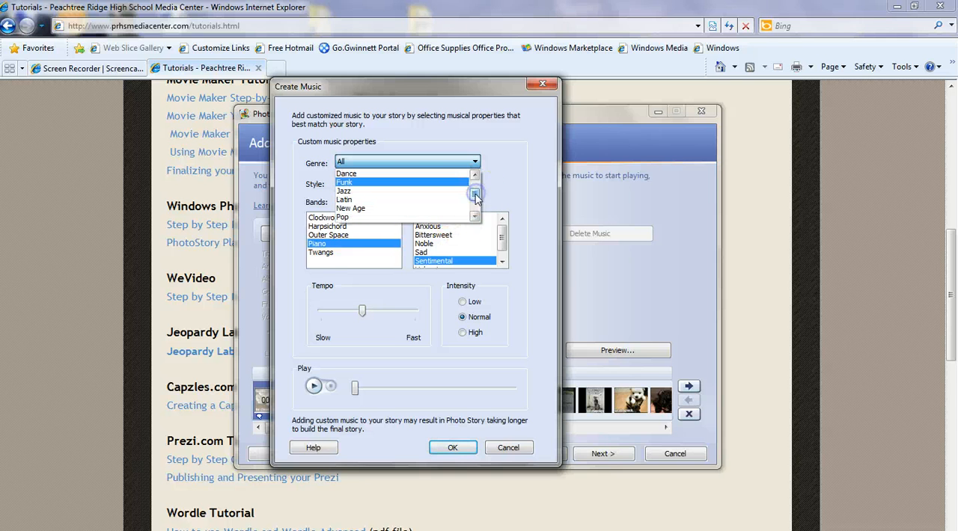
left_click(414, 172)
left_click(367, 185)
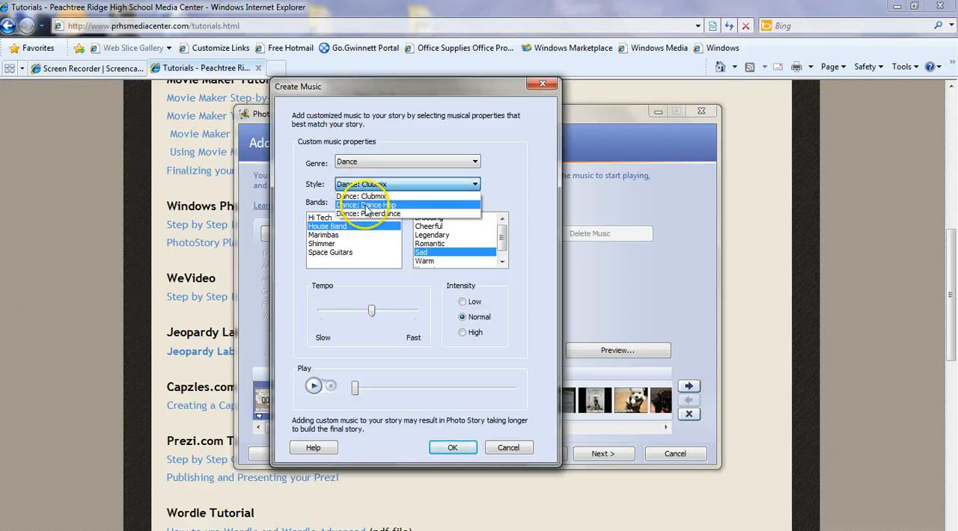
left_click(395, 207)
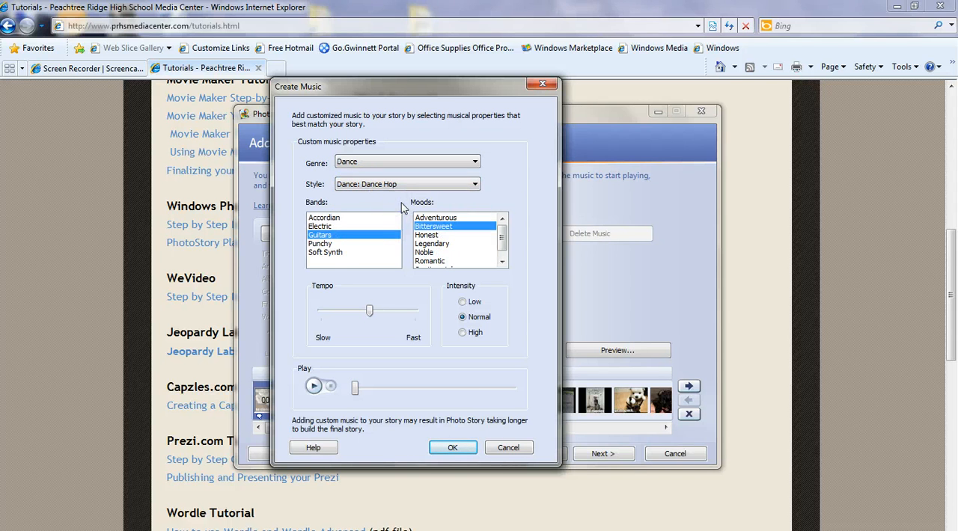
left_click(333, 244)
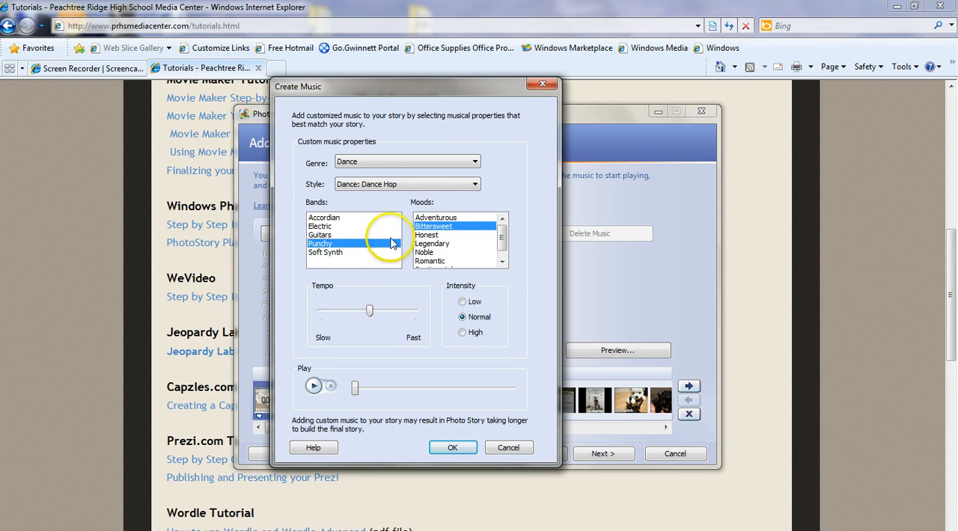
left_click(442, 219)
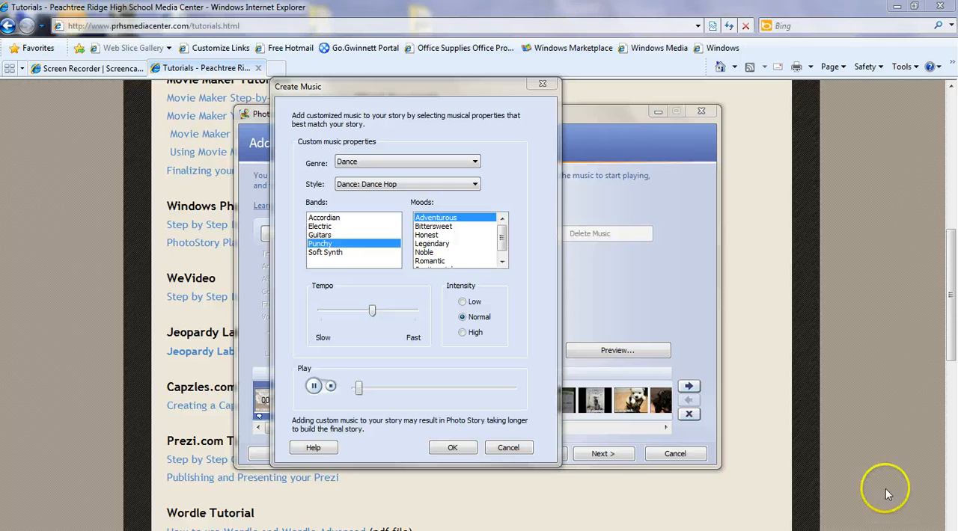
Preview the custom music with the tempo set to fast and intensity to High.
left_click(890, 530)
left_click_drag(888, 432, 892, 422)
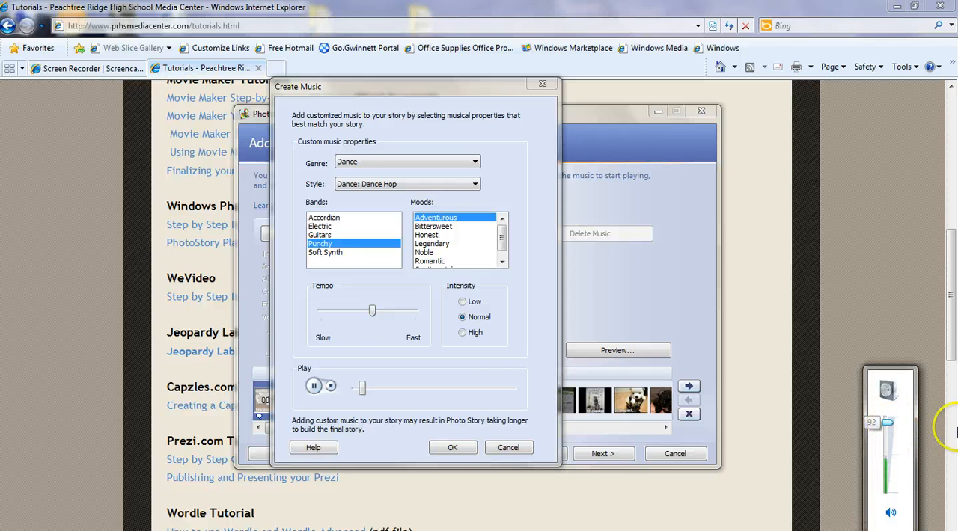
left_click(313, 387)
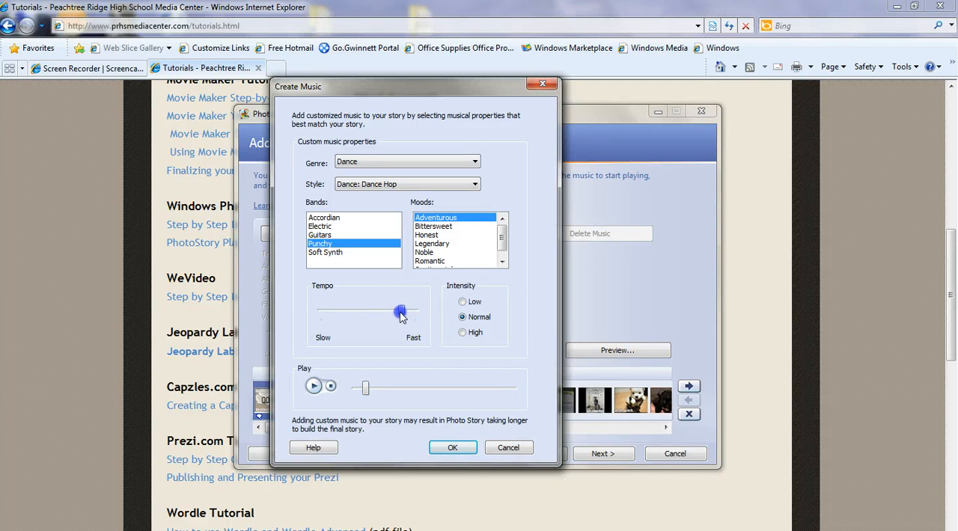
left_click(401, 314)
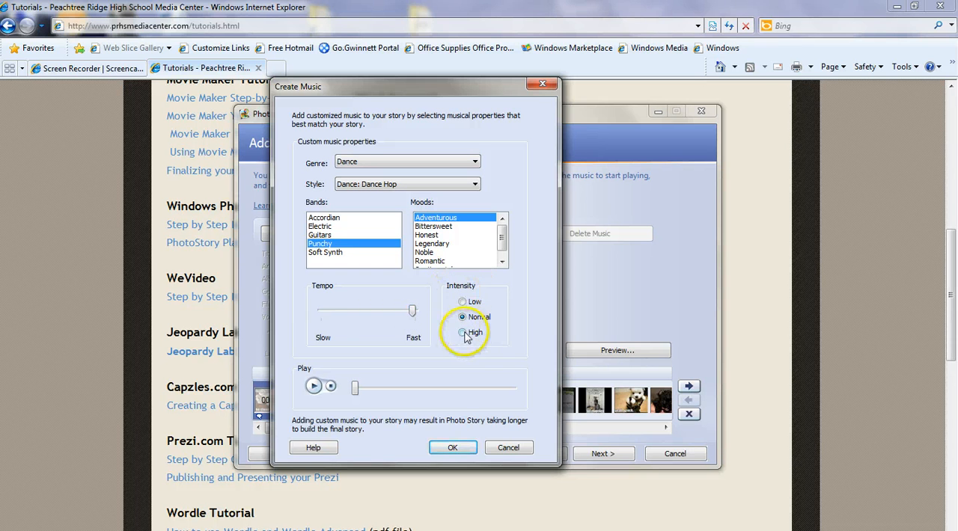
left_click(314, 387)
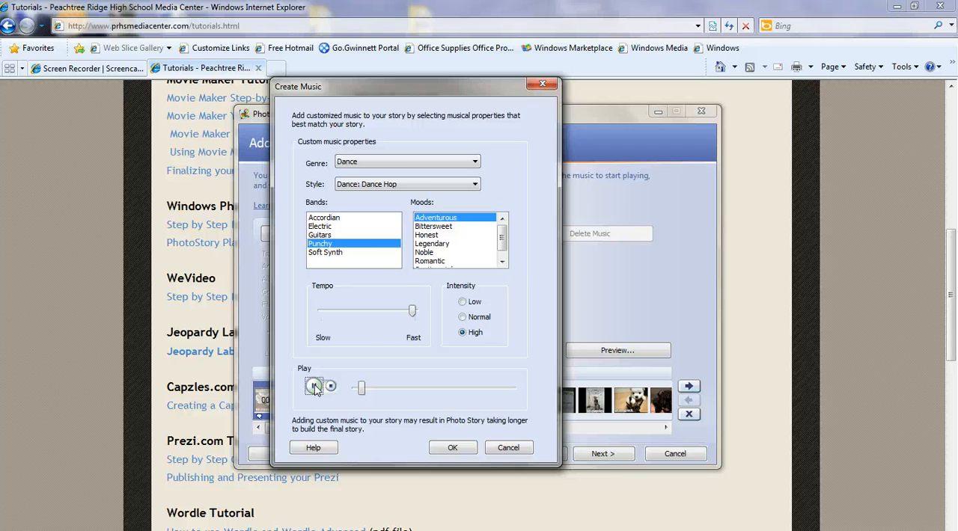
Change the custom music to Rock genre, Rock: 80s Rock style, Electric Guitar band, Sad mood and a slow tempo, and apply it.
left_click(370, 162)
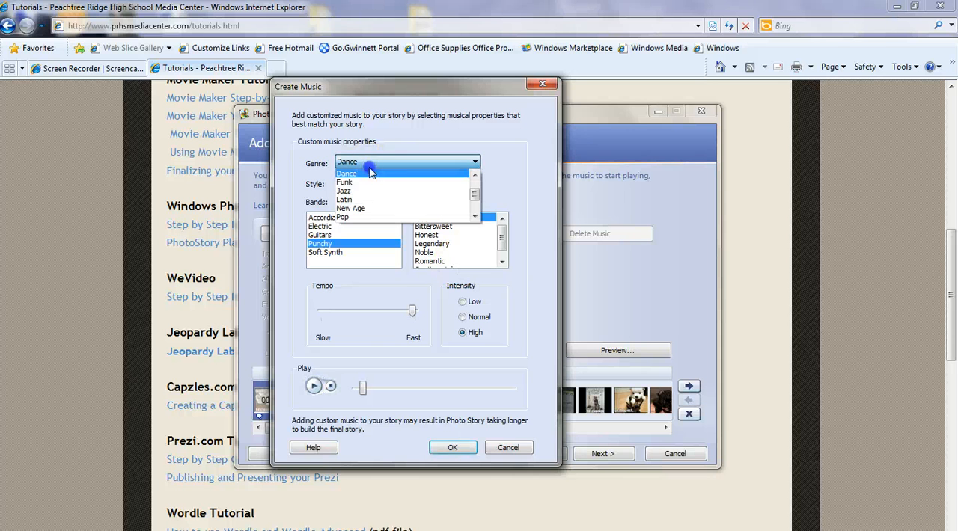
left_click_drag(474, 193, 476, 201)
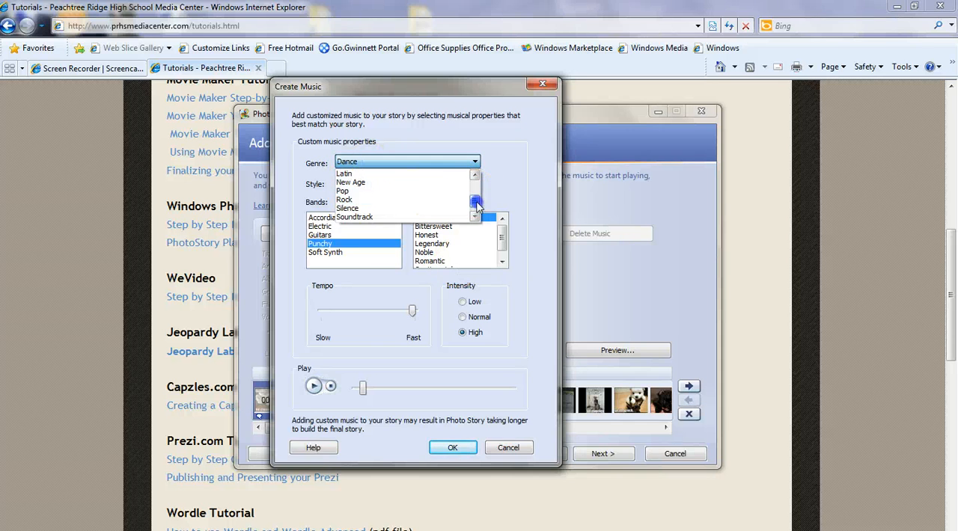
left_click(382, 199)
left_click(385, 185)
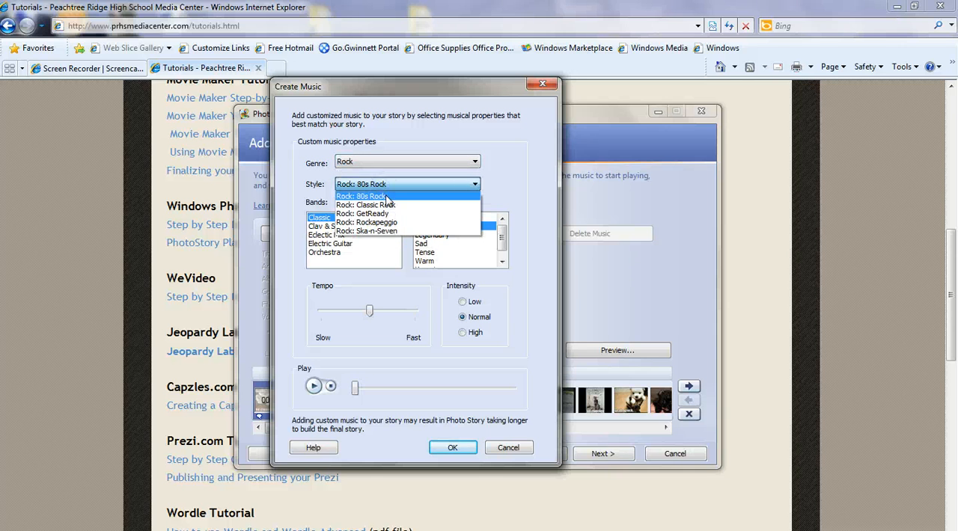
left_click(386, 197)
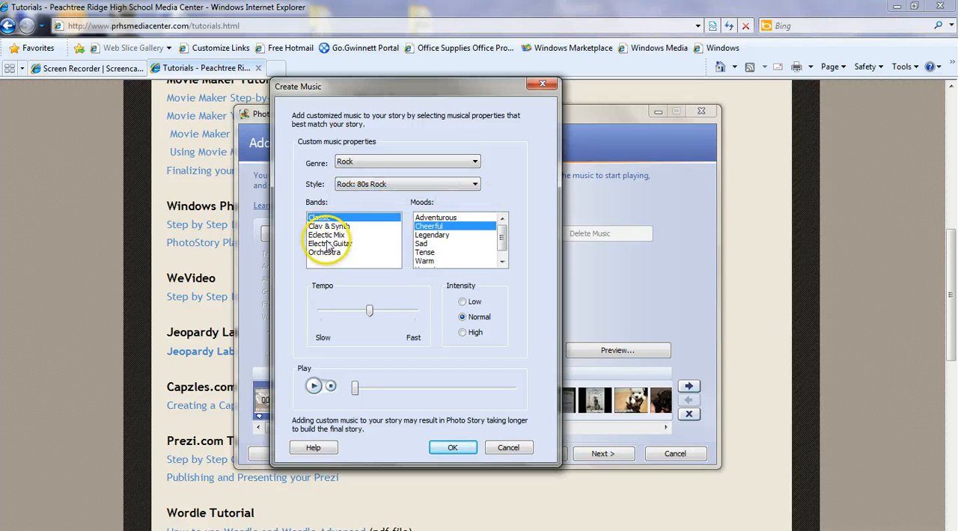
left_click(357, 247)
left_click(423, 244)
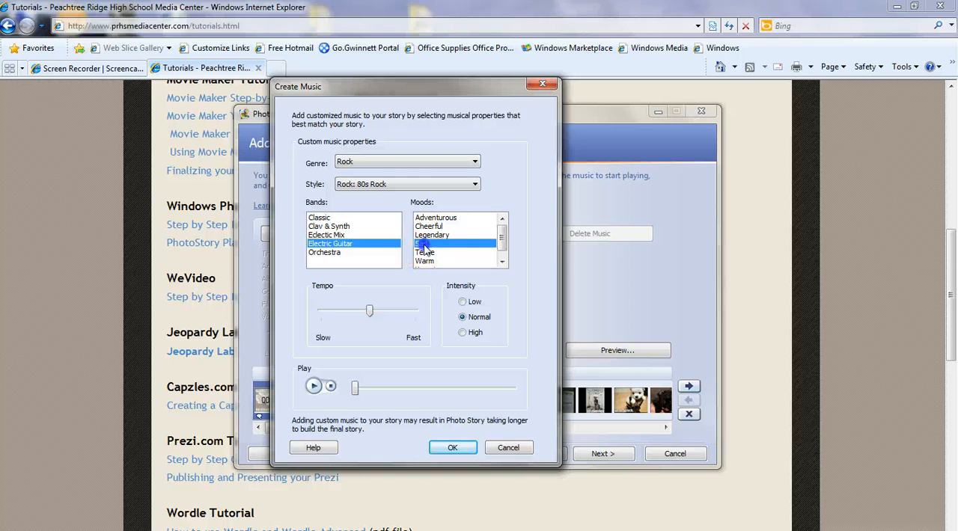
left_click_drag(369, 311, 367, 312)
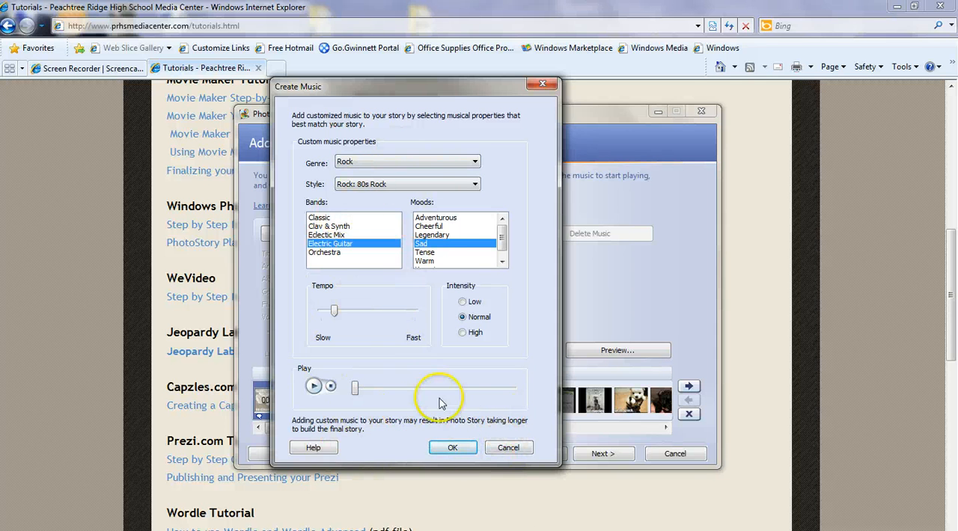
left_click(452, 447)
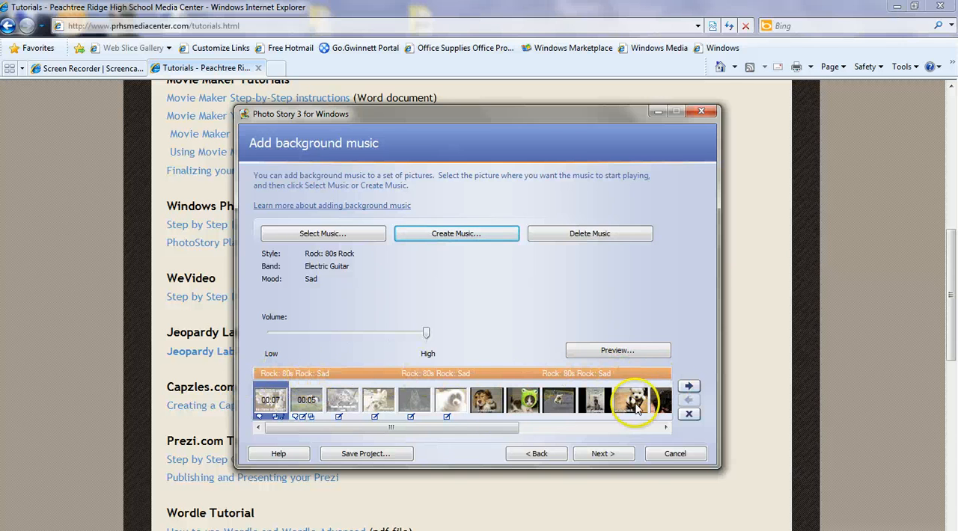
left_click_drag(466, 427, 214, 427)
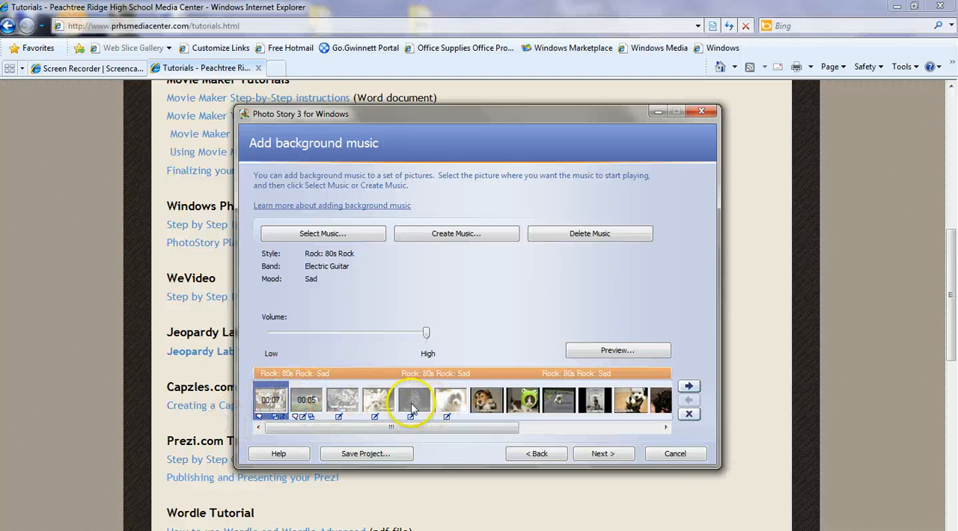
From the sixth picture, create custom music with Soundtrack genre, Soundtrack: Mysterious Cave style, Orchestral band, Sad mood and a faster tempo.
left_click(450, 404)
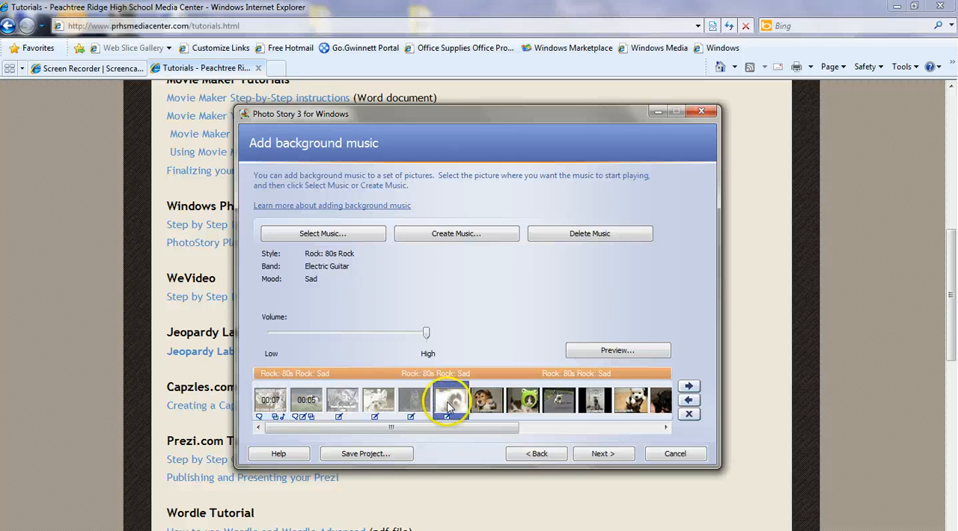
left_click(456, 233)
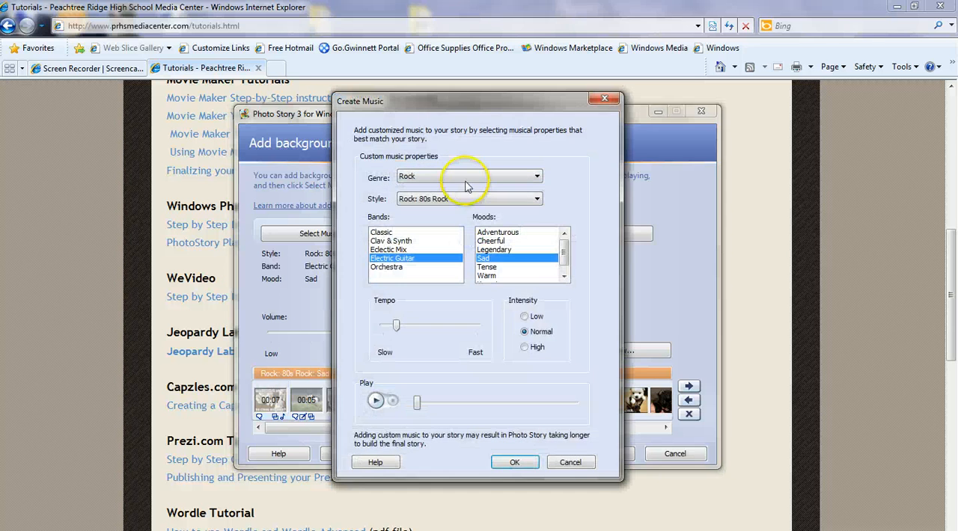
left_click(465, 178)
left_click(467, 214)
left_click(439, 199)
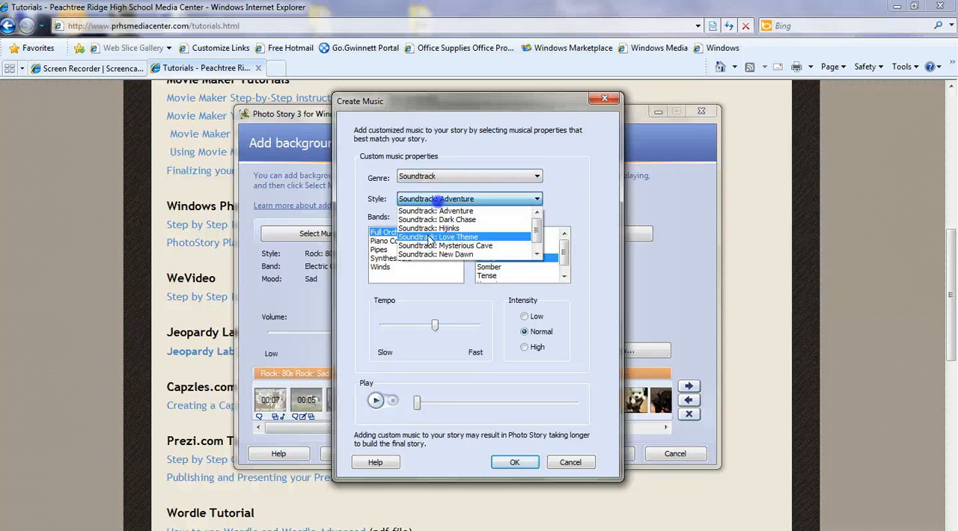
left_click(445, 245)
left_click(389, 258)
left_click(484, 258)
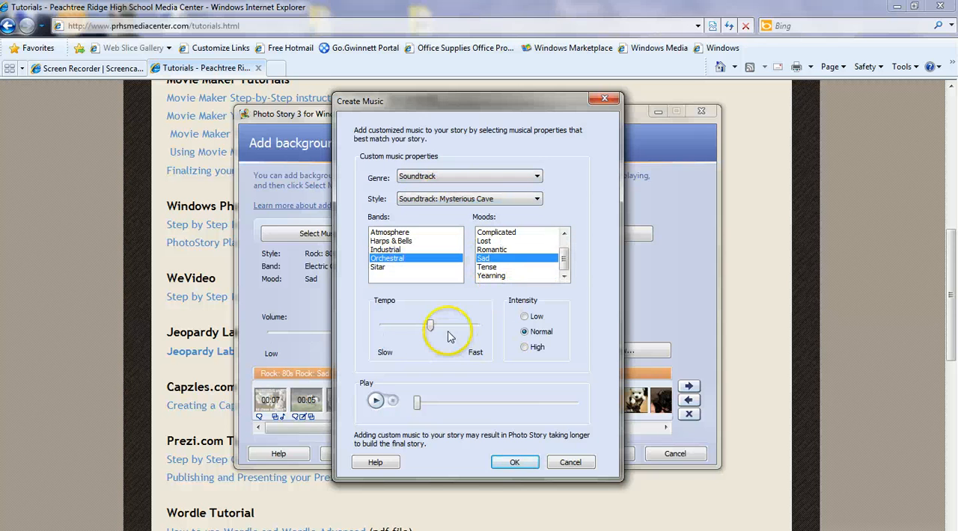
left_click_drag(430, 325, 453, 325)
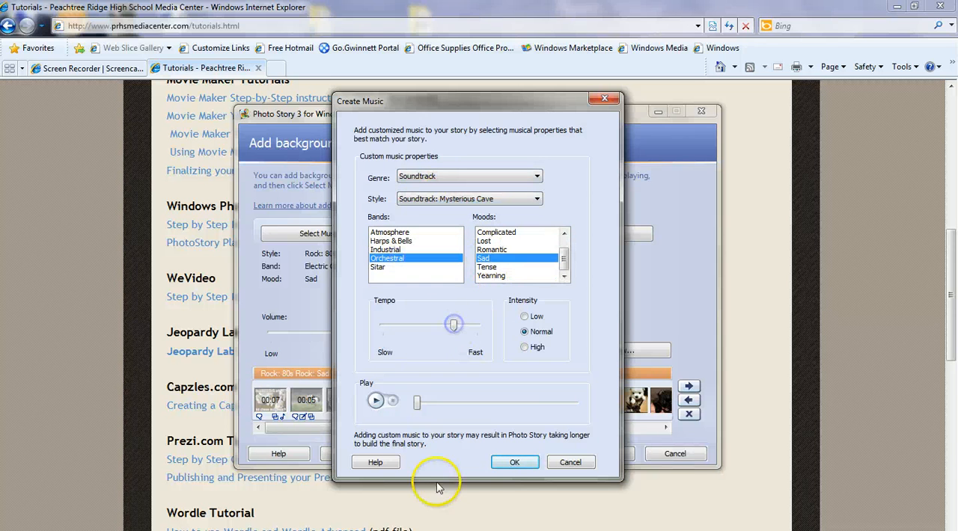
left_click(512, 464)
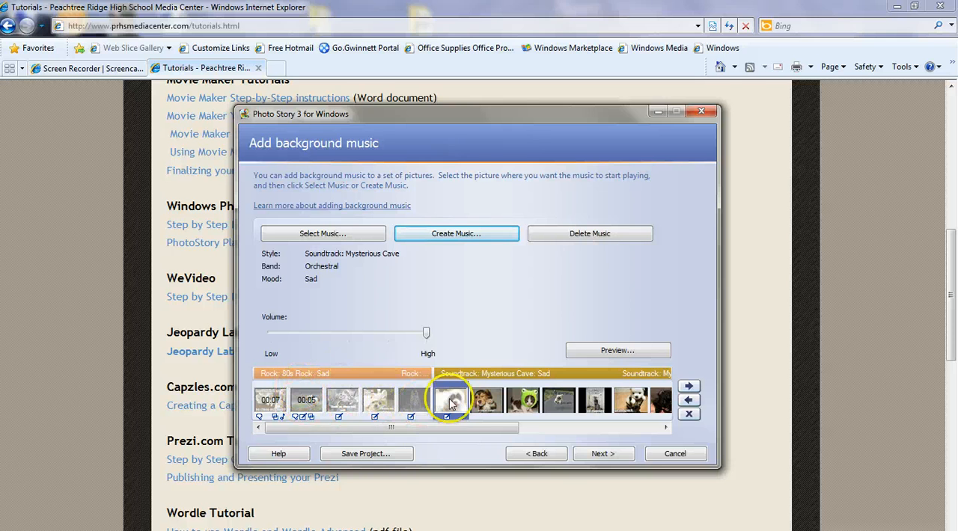
Scroll along the filmstrip to check the new music and continue to the save page.
left_click_drag(480, 437, 691, 434)
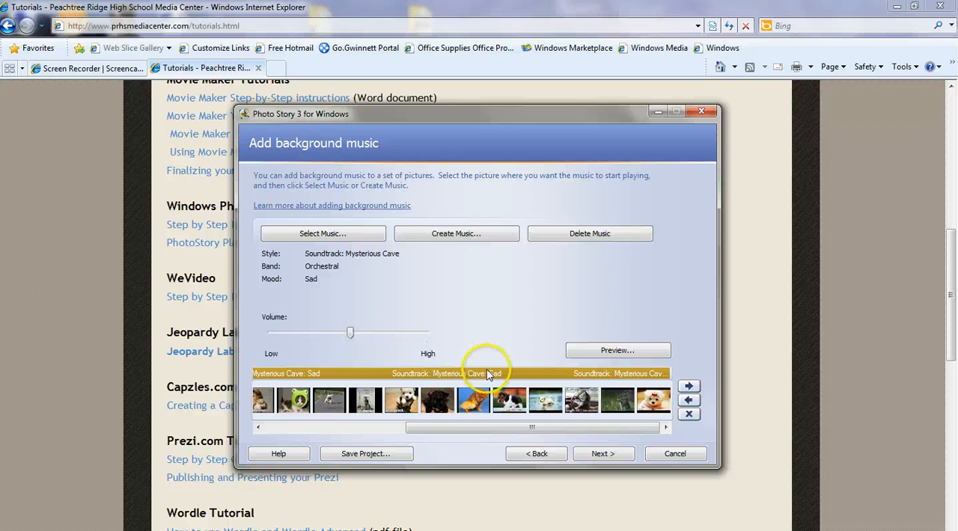
left_click(449, 379)
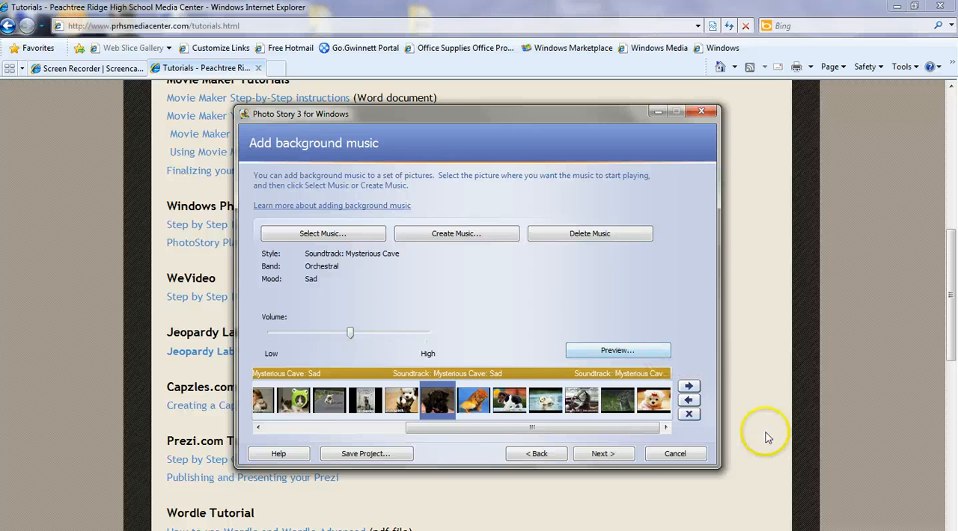
left_click(600, 454)
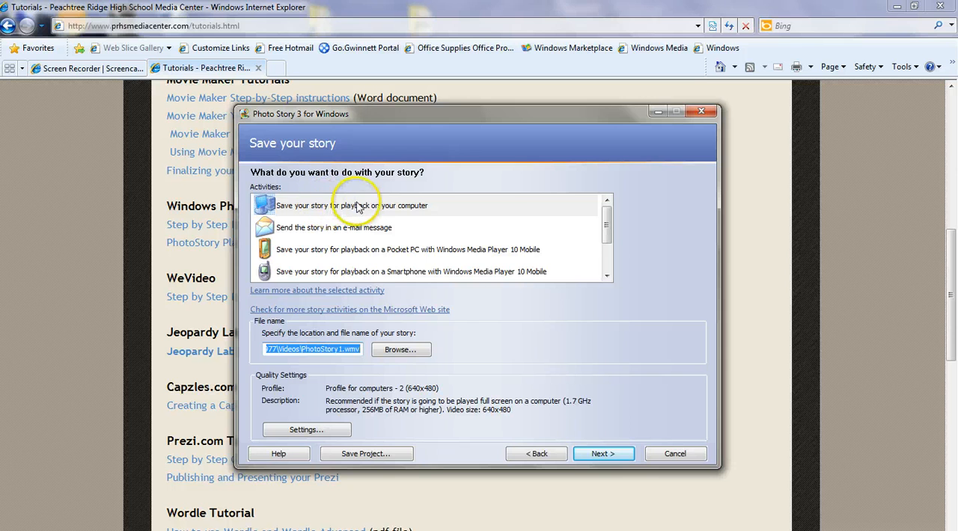
Browse the Home (H:) and Shared (S:) drives for a place to save the story, then cancel.
left_click(402, 349)
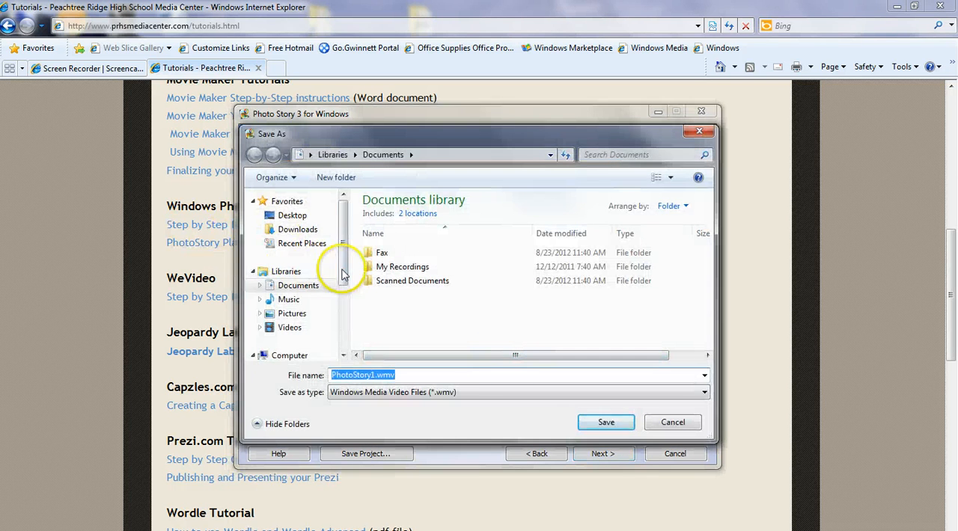
left_click_drag(347, 274, 345, 327)
left_click(291, 293)
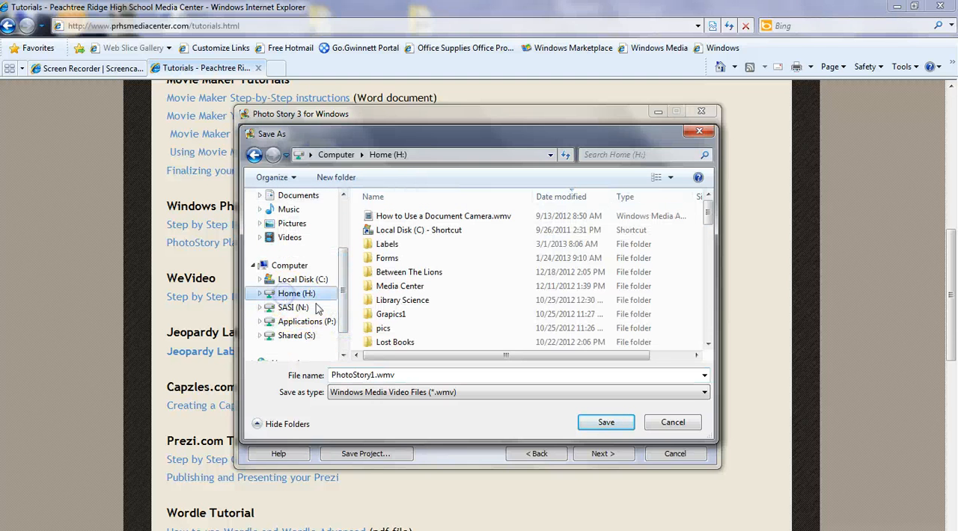
left_click_drag(349, 319, 348, 347)
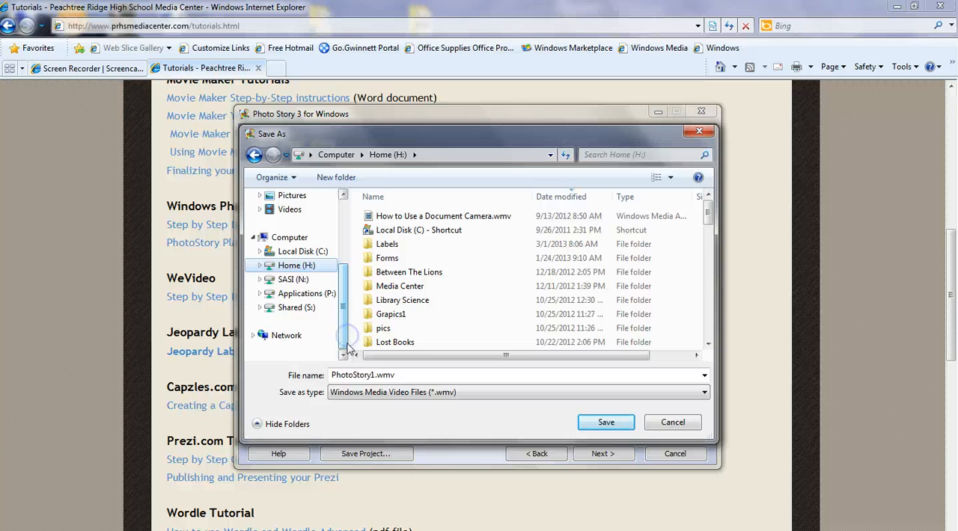
left_click(296, 309)
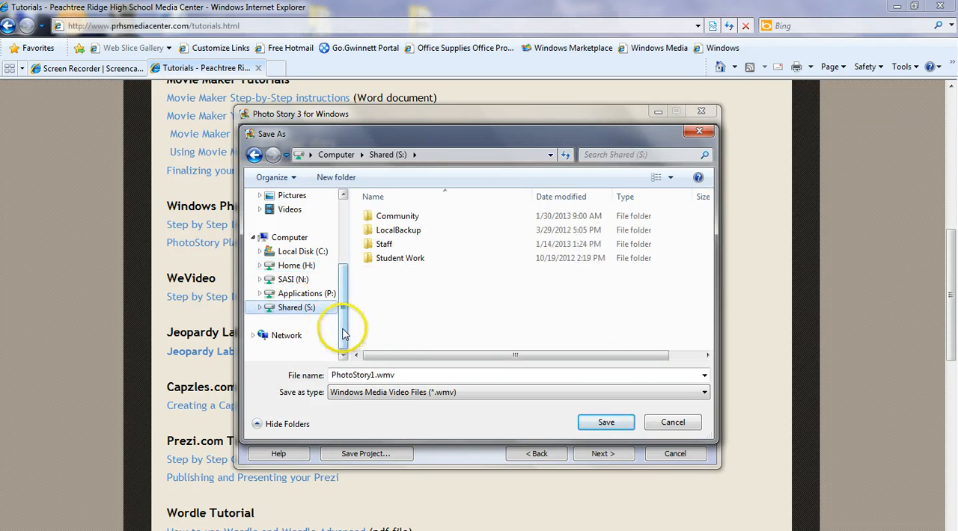
left_click_drag(346, 349, 340, 267)
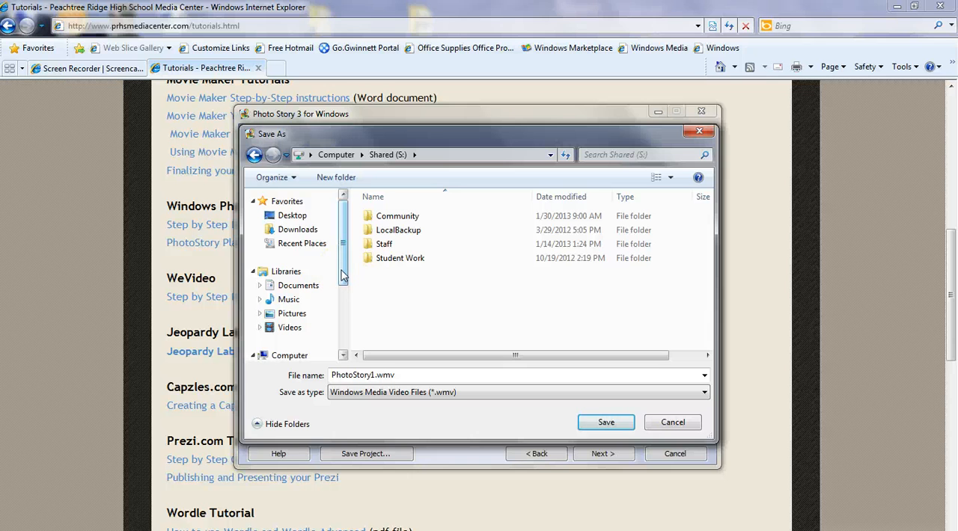
left_click_drag(342, 276, 347, 294)
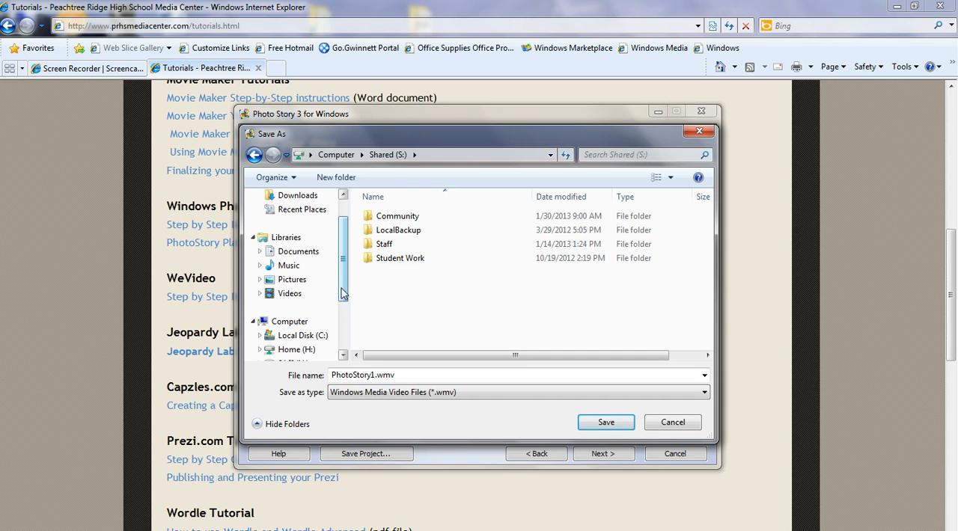
left_click_drag(343, 293, 343, 312)
left_click(303, 320)
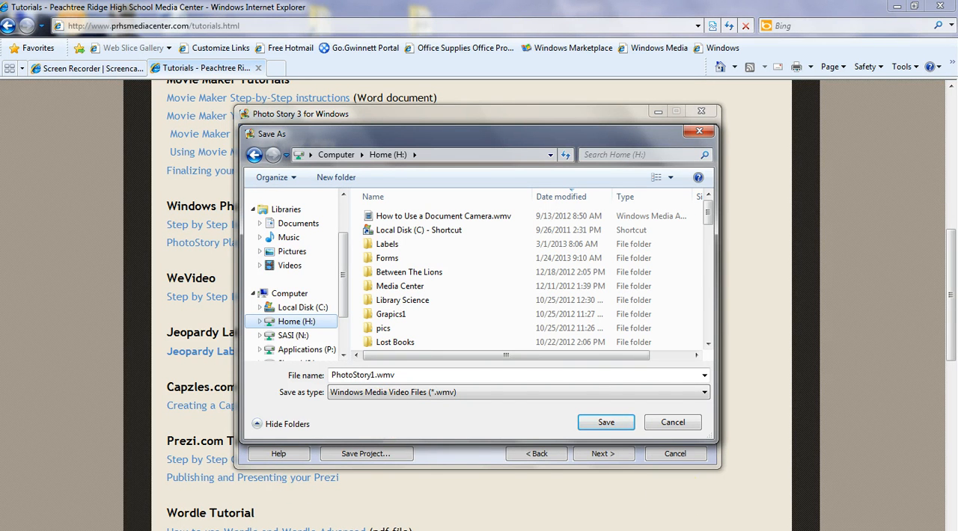
left_click(670, 424)
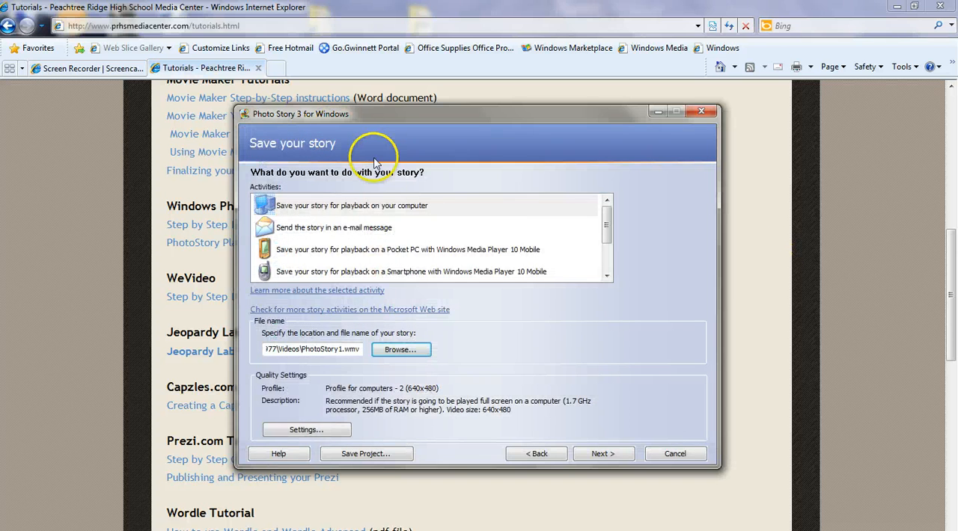
left_click_drag(318, 113, 531, 132)
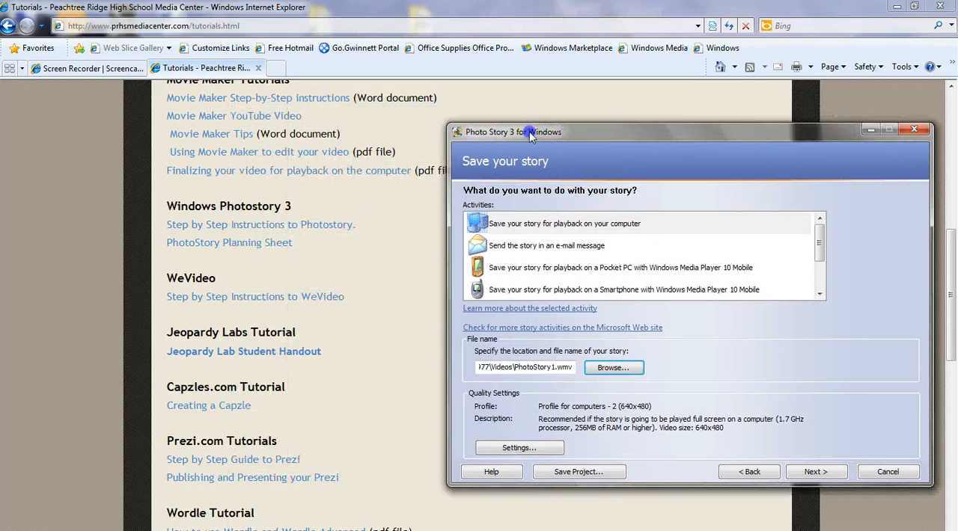